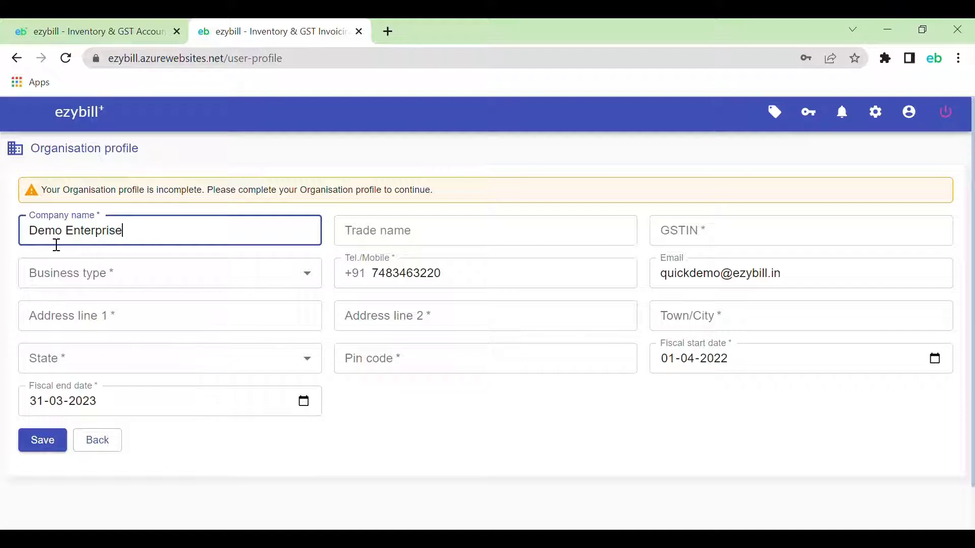
type("s")
key("Tab")
key("Tab")
type("29")
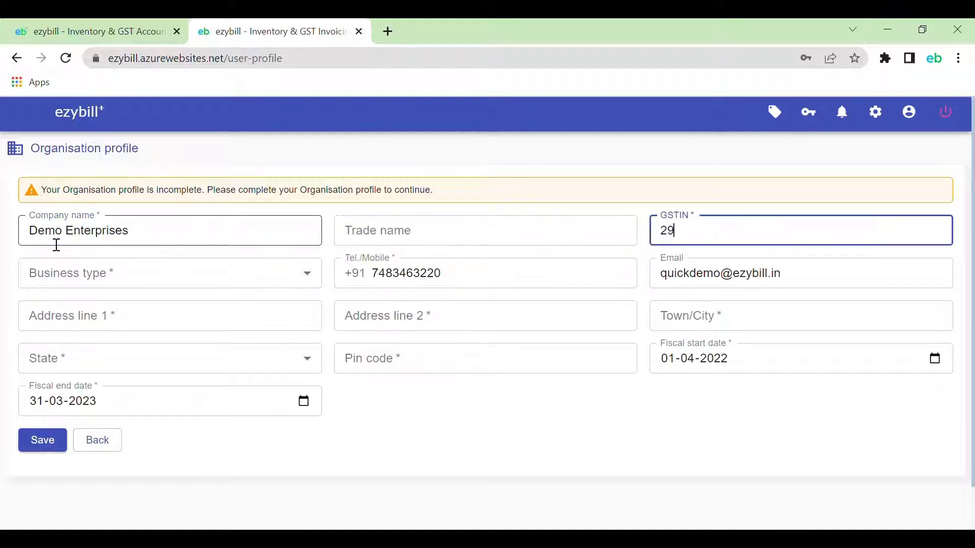
type("0000000000000")
key("Tab")
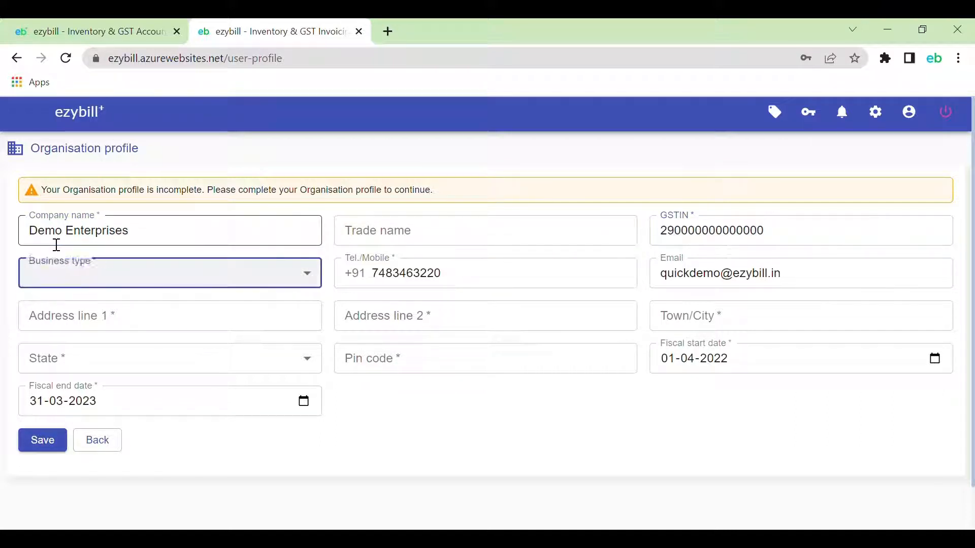
key("Down")
key("Tab")
key("Tab")
key("Tab")
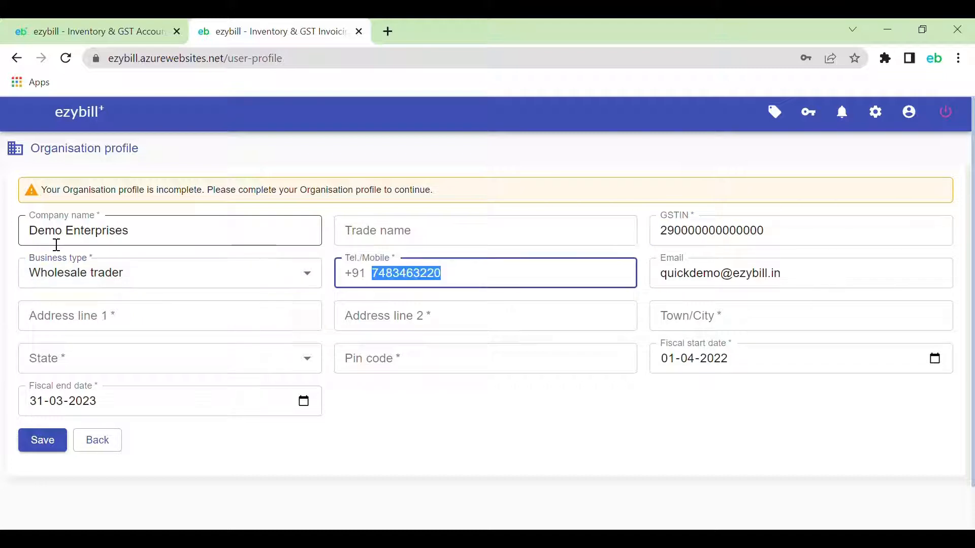
Enter the address No 12, Test Building, 2nd Street, 1 Main Road, Bangalore, Karnataka 560052
type("No 12, Te")
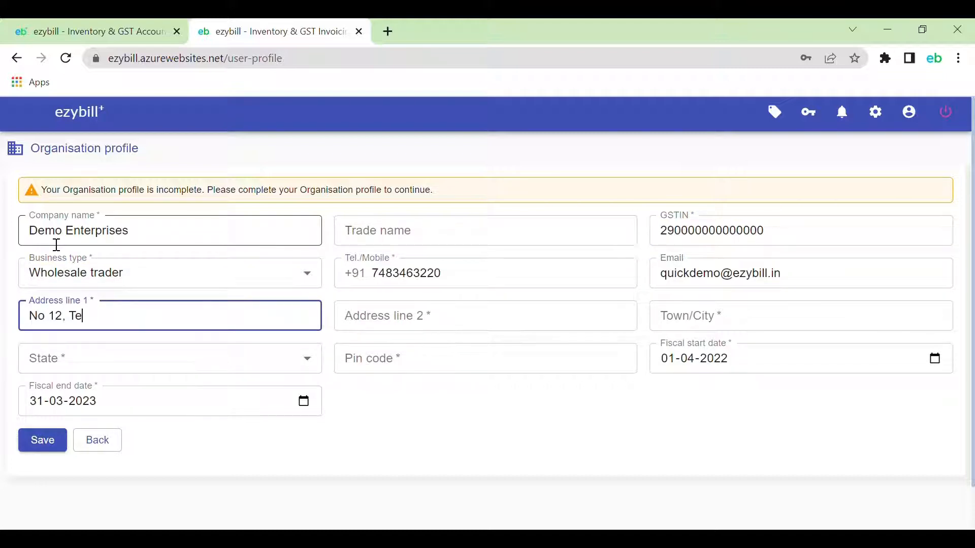
type("st Building")
key("Tab")
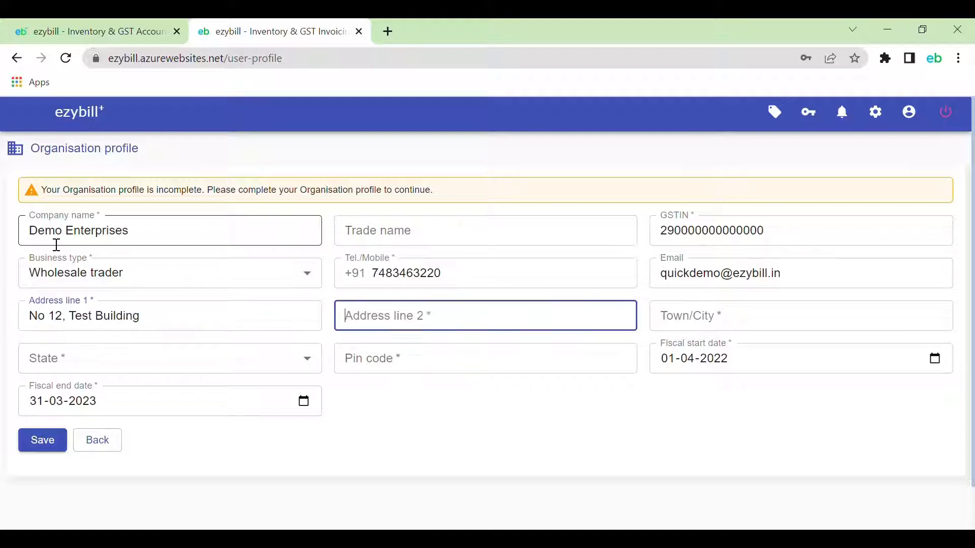
type("2nd St")
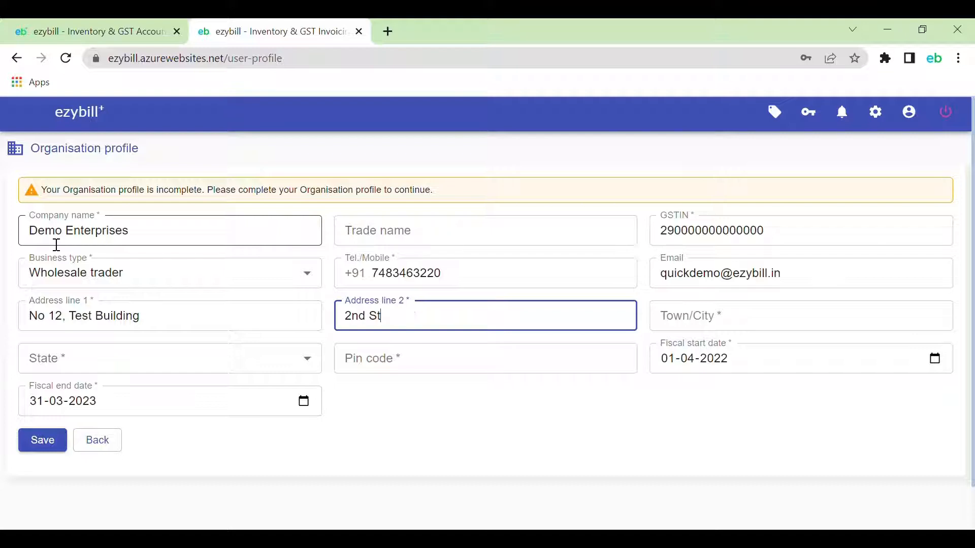
type("reet, 1 Main Road")
key("Tab")
type("Bang")
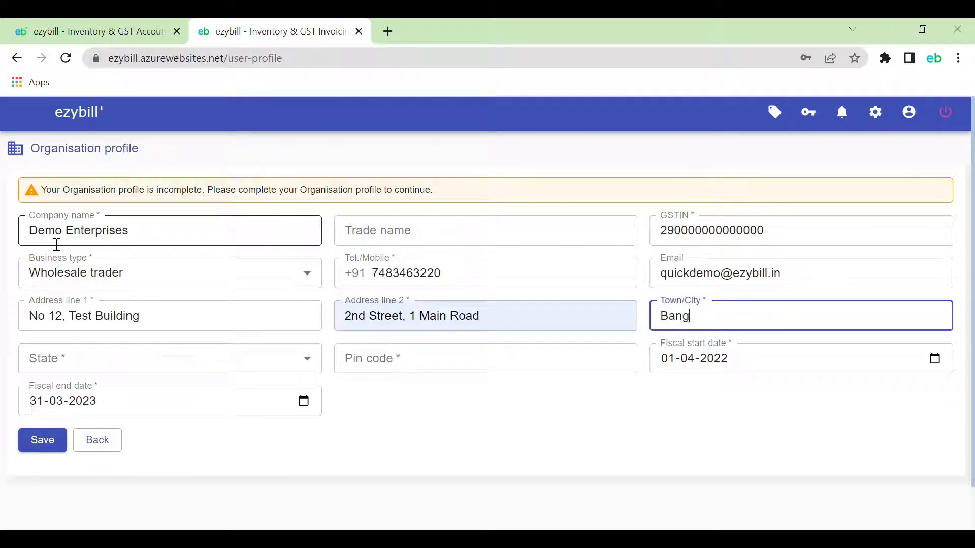
type("alore")
key("Tab")
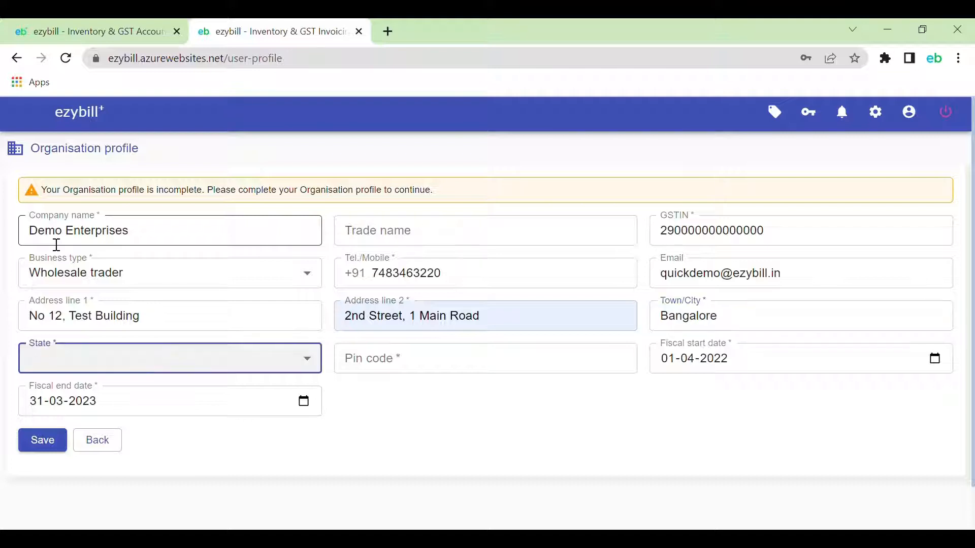
key("k")
key("Tab")
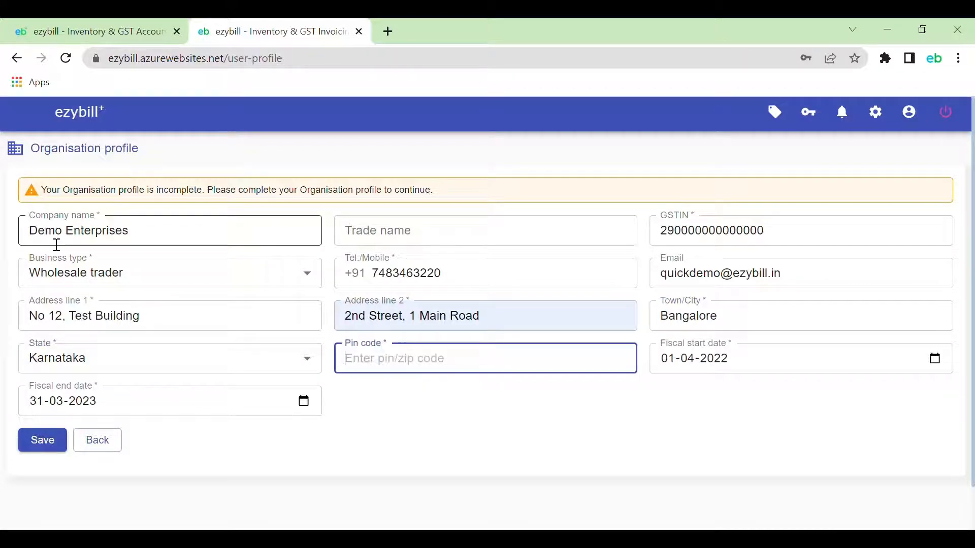
type("560052")
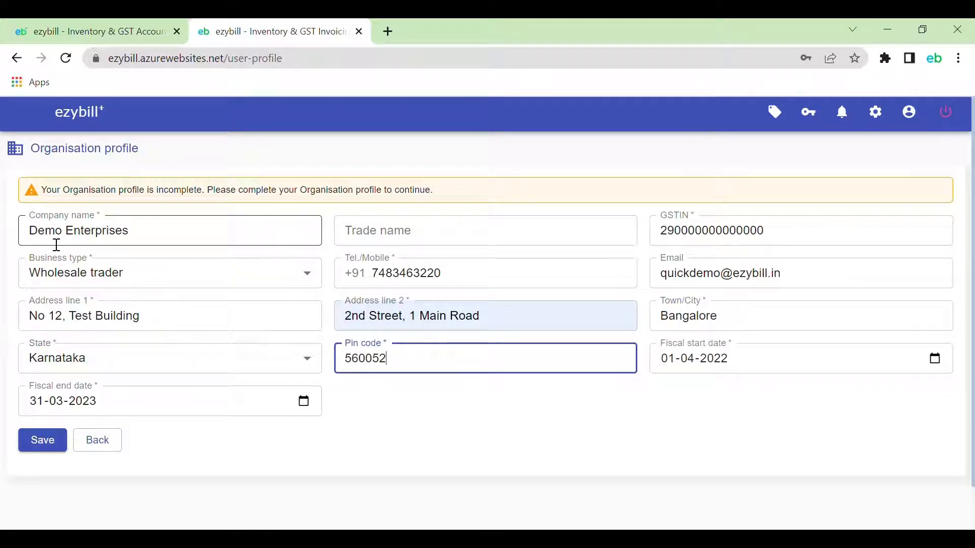
Leave the fiscal year dates as they are and save the organisation profile
key("Tab")
key("Tab")
key("Tab")
key("Tab")
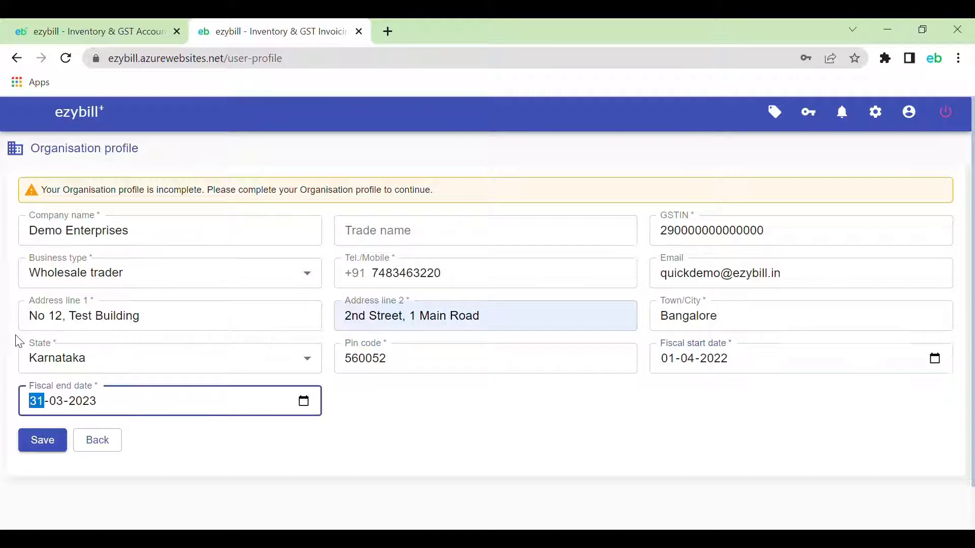
key("Tab")
key("Tab")
left_click(53, 449)
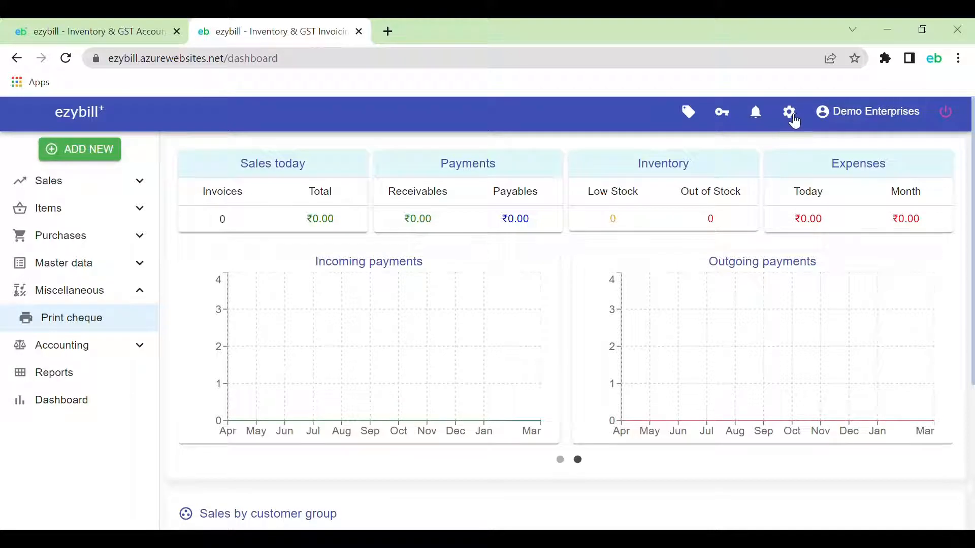
In app settings, set the invoice prefix to DE/22-23/ and the starting sequence to 9001
left_click(790, 114)
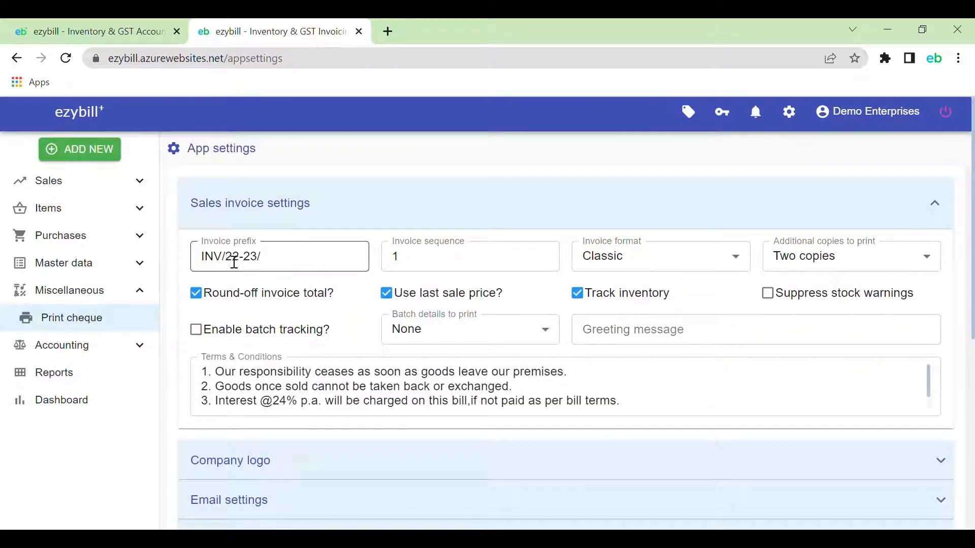
left_click(223, 257)
key("shift+Home")
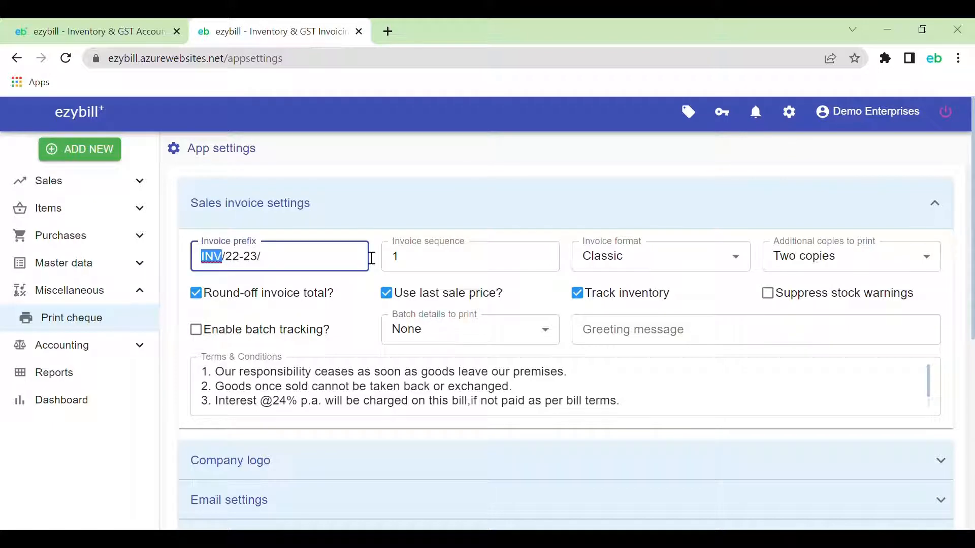
type("DE")
key("Tab")
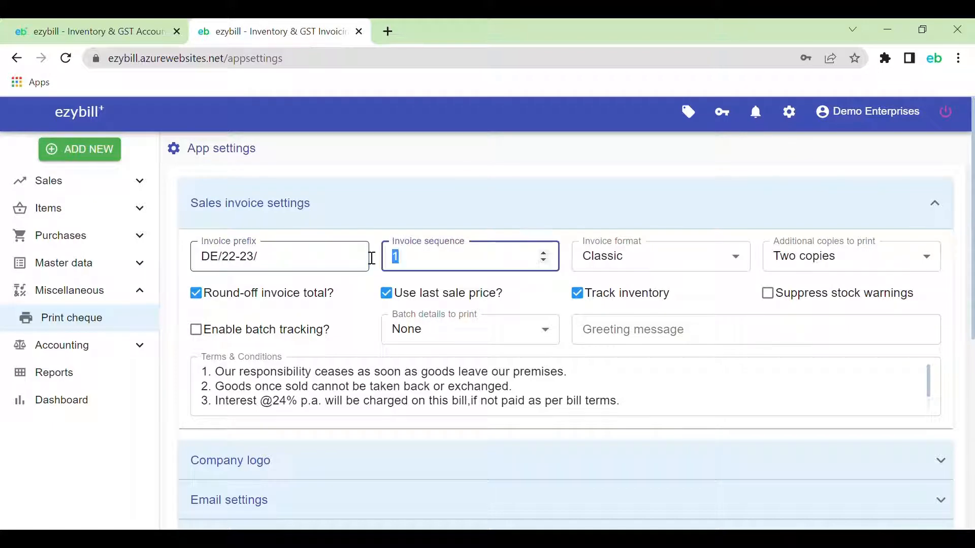
type("900")
Keep the Classic invoice format and set additional copies to print to One copy
key("Tab")
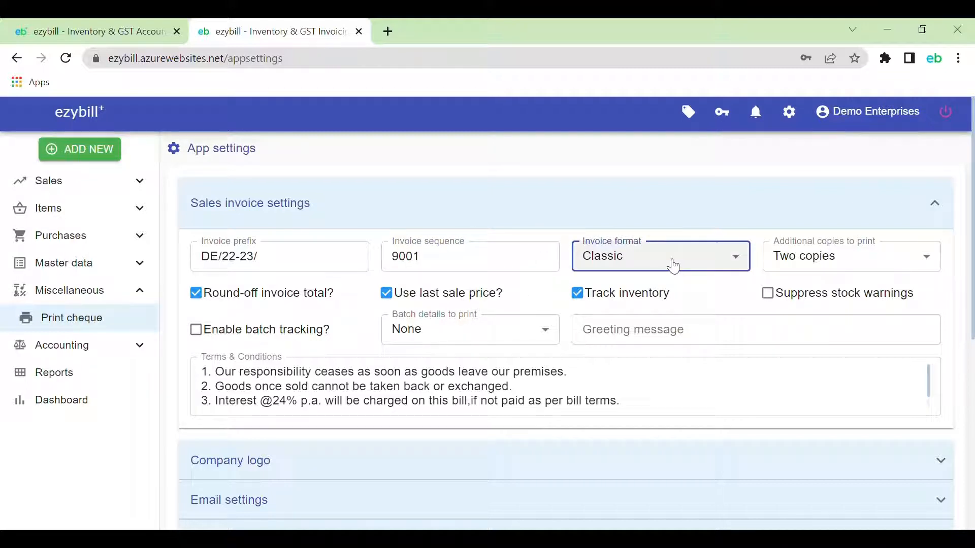
key("Down")
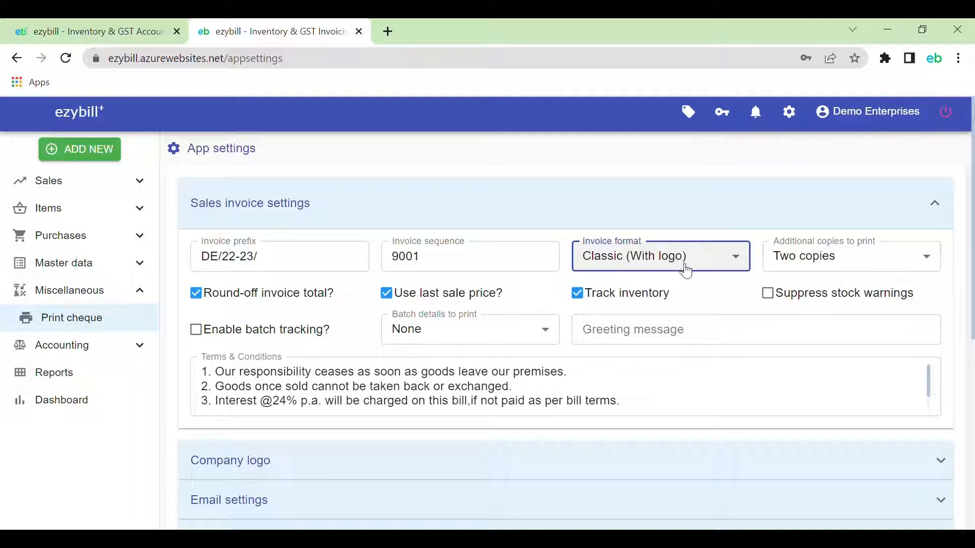
key("Up")
key("Tab")
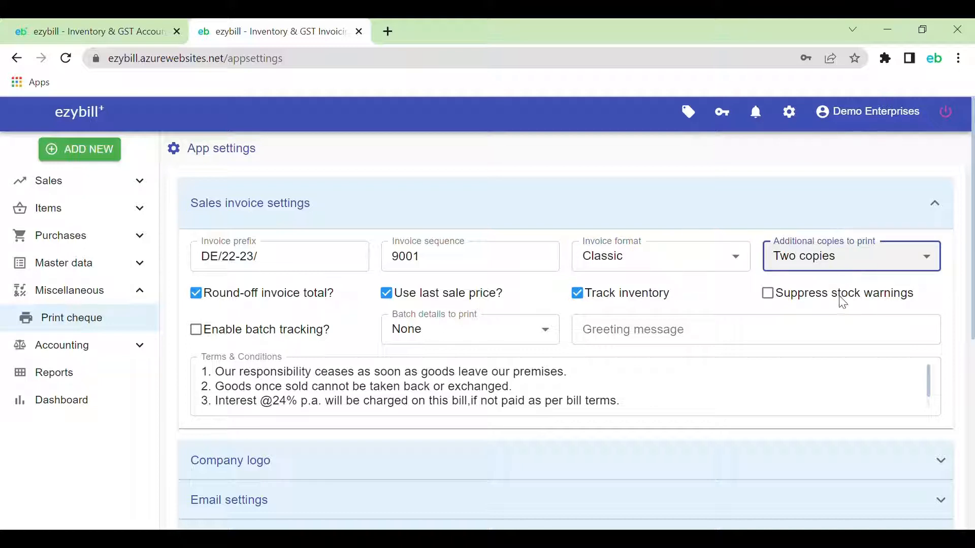
key("Up")
key("Down")
key("Down")
key("Down")
key("Up")
key("Up")
key("Up")
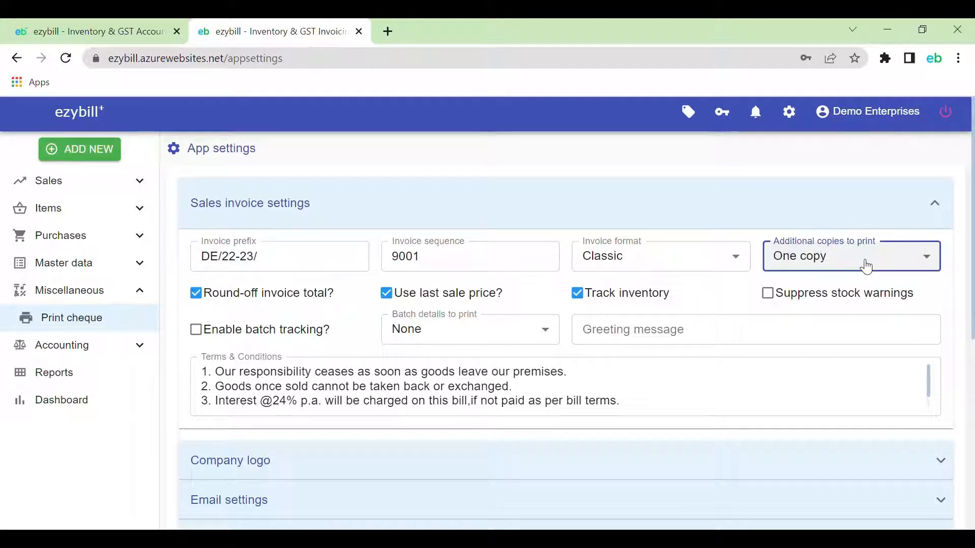
key("Tab")
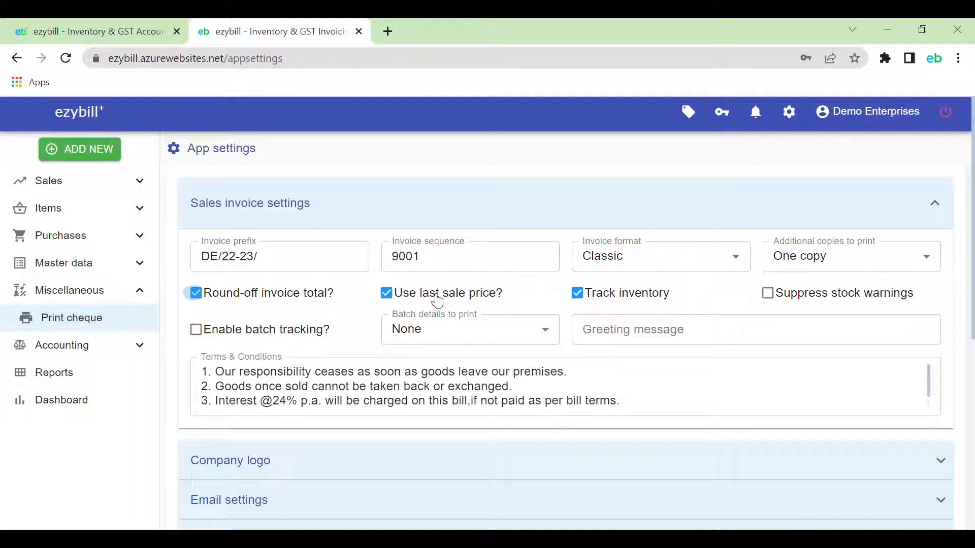
Enable Suppress stock warnings and replace {City/Town} in invoice term 4 with Bengaluru
left_click(819, 299)
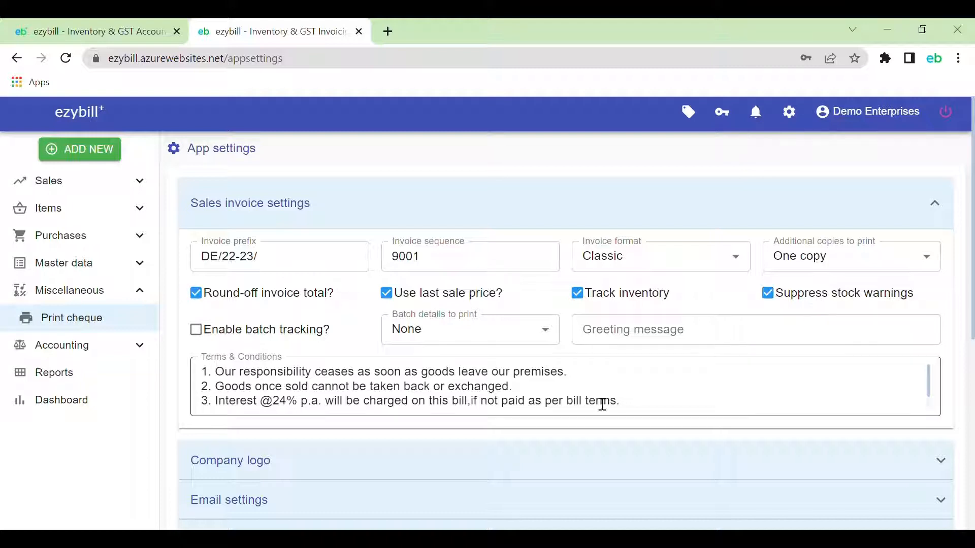
scroll(584, 401, "down", 2)
left_click_drag(339, 401, 408, 409)
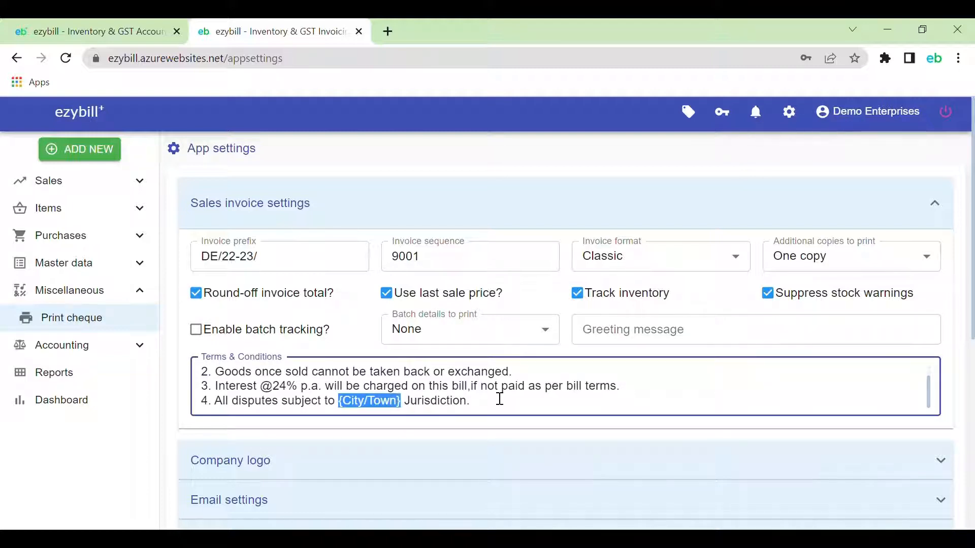
type("Bengaluru")
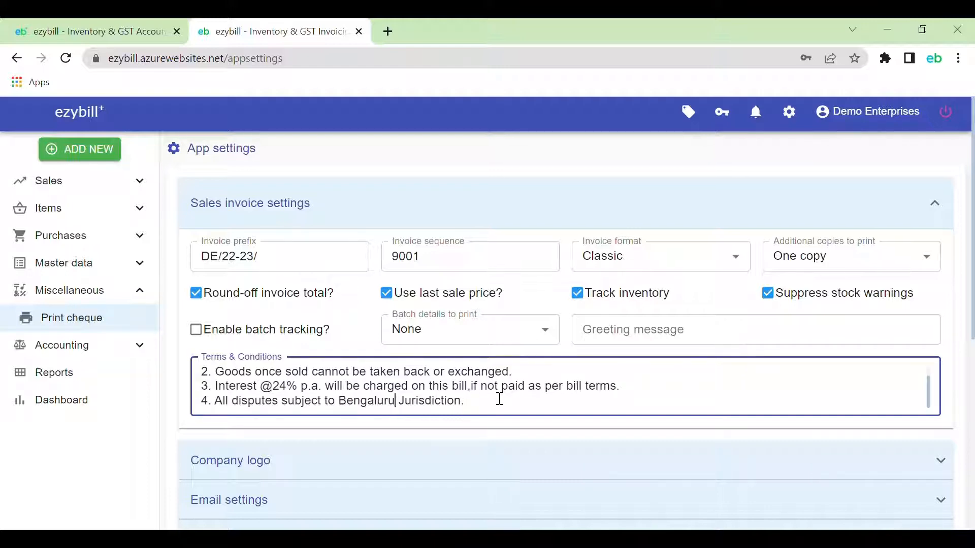
scroll(497, 395, "down", 2)
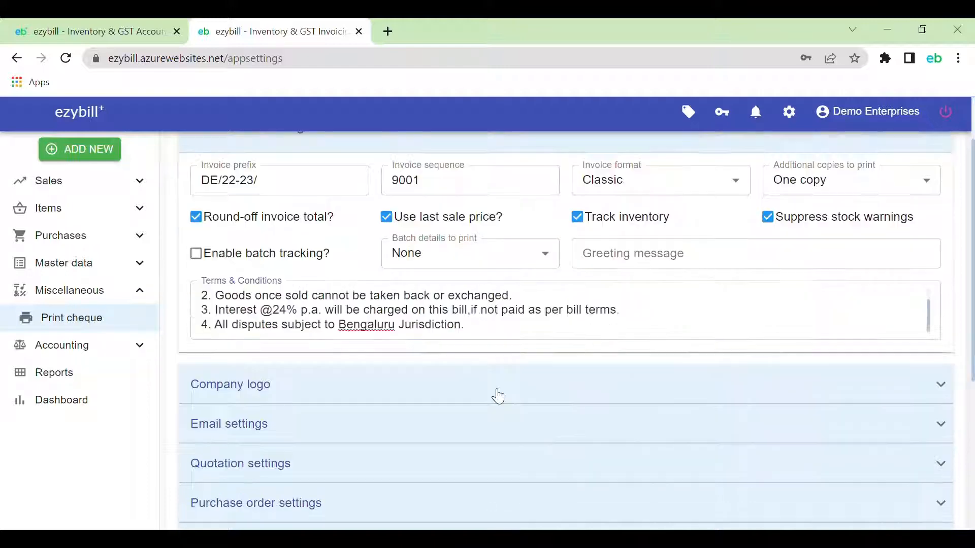
In Quotation settings, replace {City/Town} in terms line 4 with Bengaluru
left_click(495, 395)
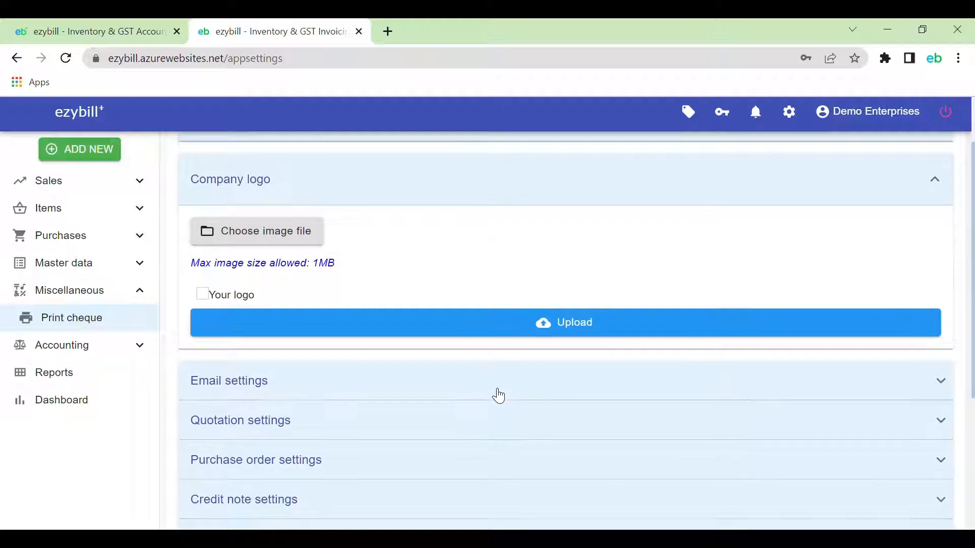
scroll(498, 396, "down", 2)
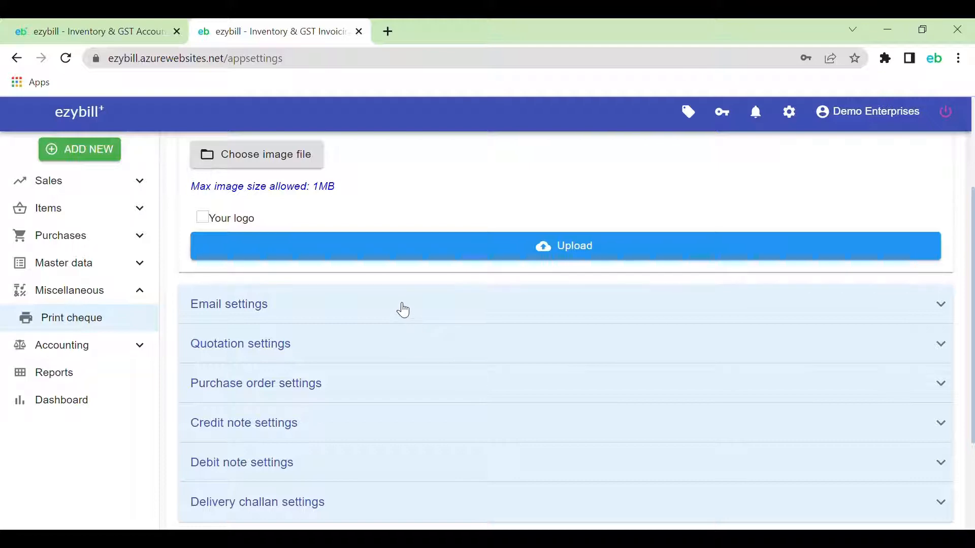
left_click(403, 305)
scroll(403, 305, "down", 3)
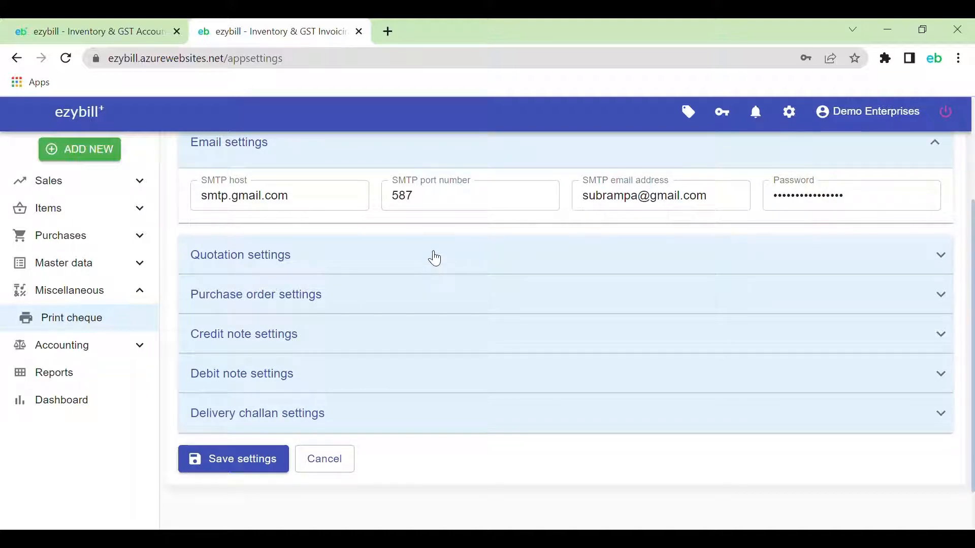
left_click(436, 258)
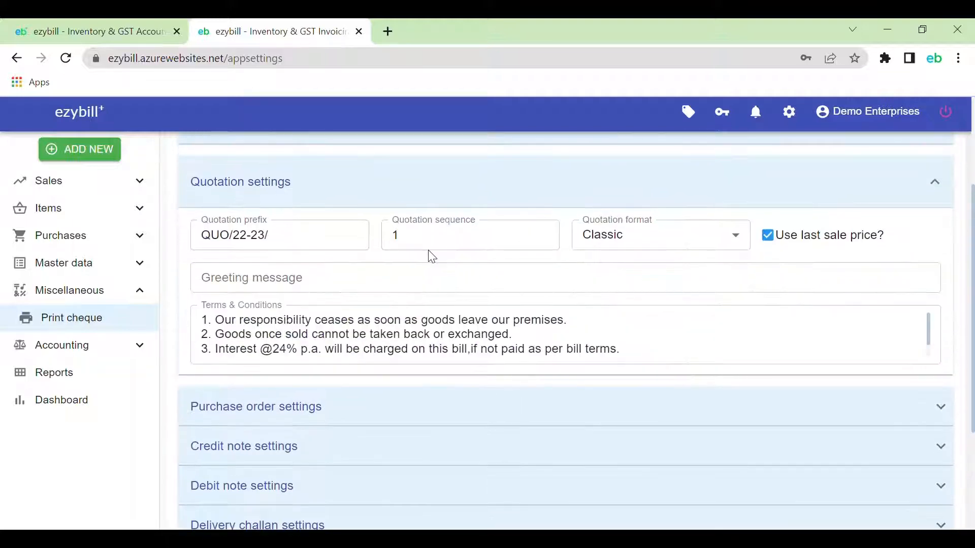
scroll(386, 347, "down", 1)
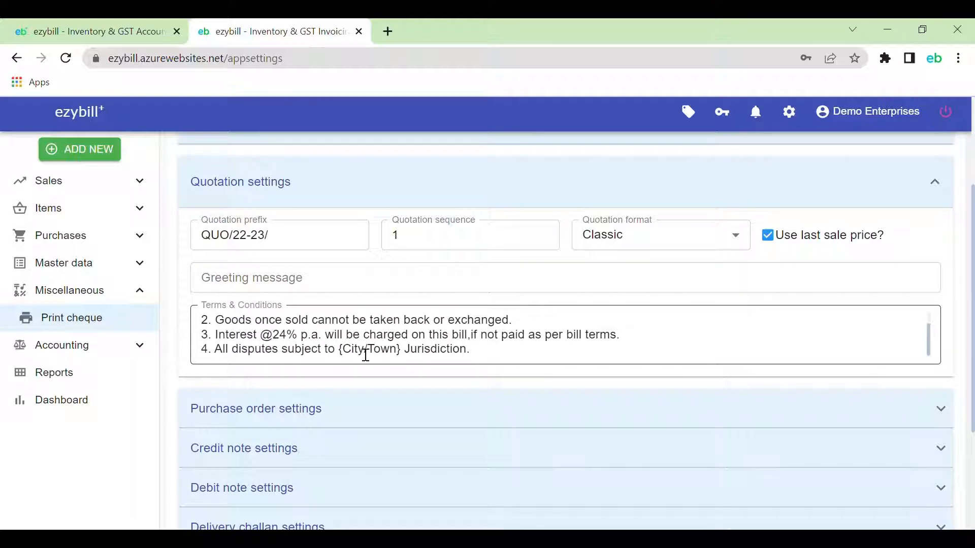
left_click_drag(339, 350, 407, 353)
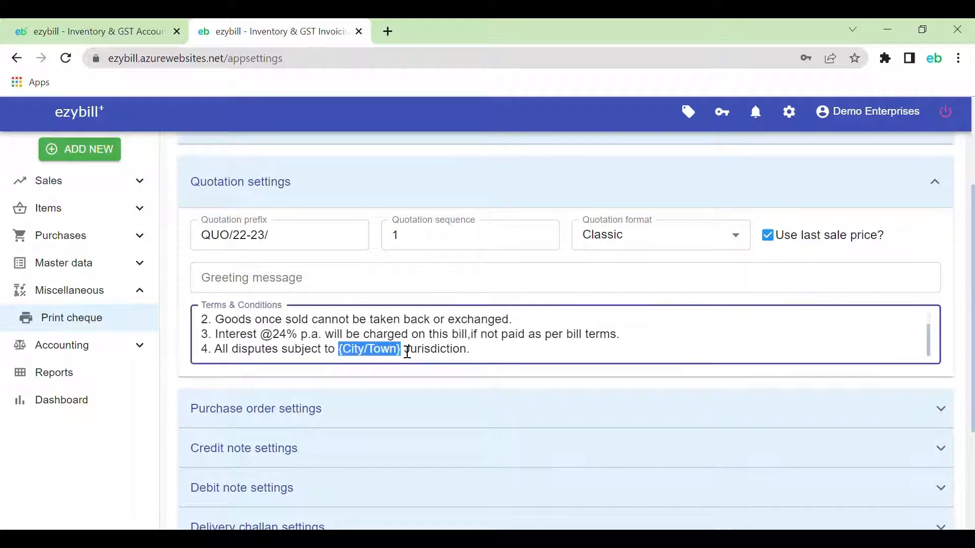
type("Bengalur")
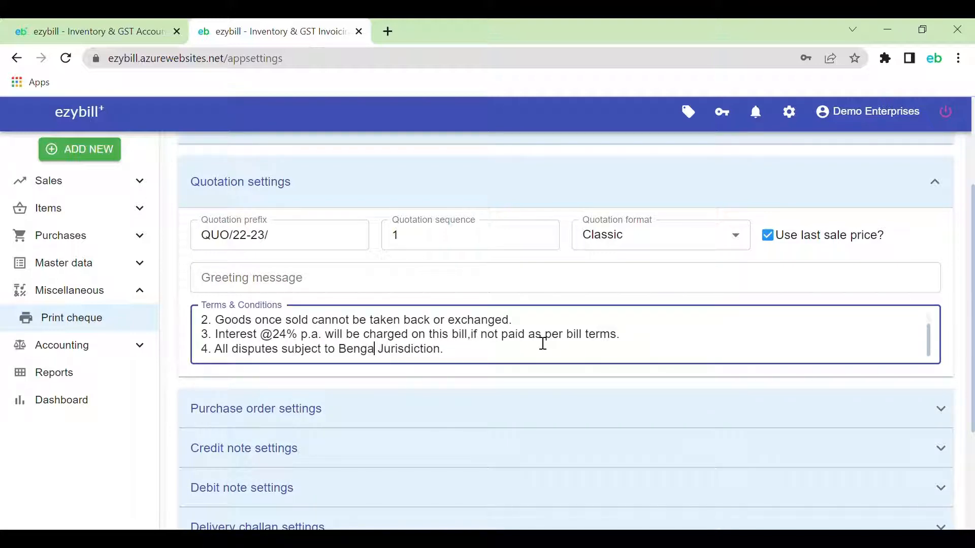
type("u")
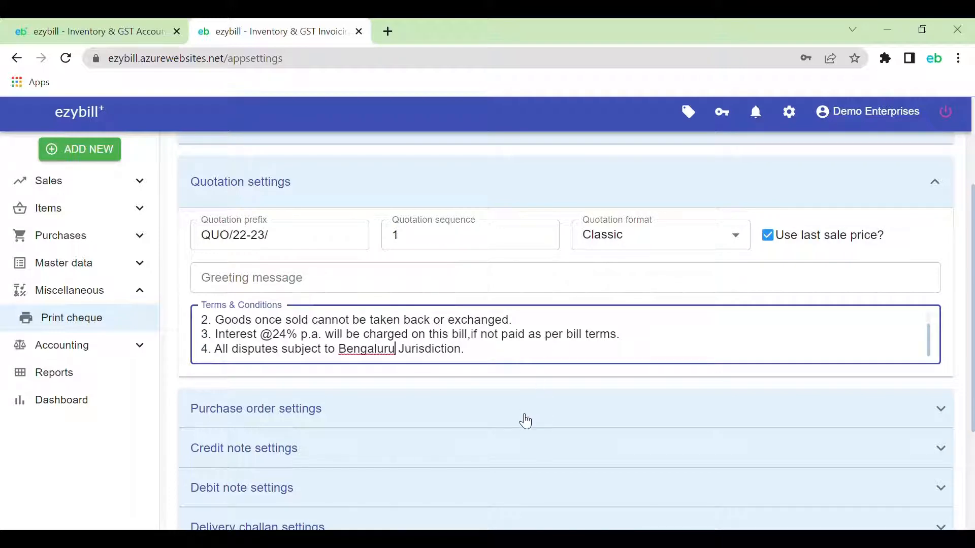
scroll(524, 421, "down", 2)
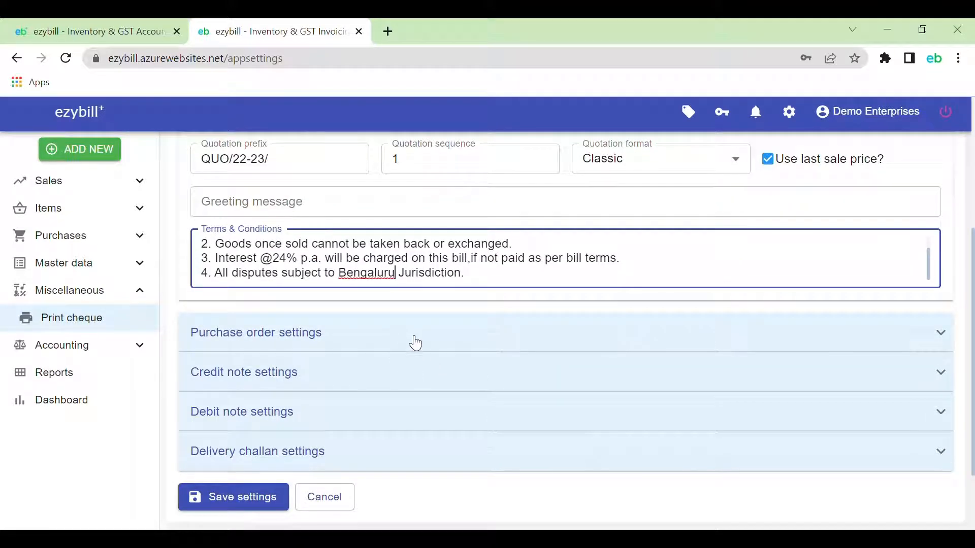
Review purchase order, credit note, debit note and delivery challan settings, save, and return to Dashboard
left_click(412, 342)
left_click(391, 376)
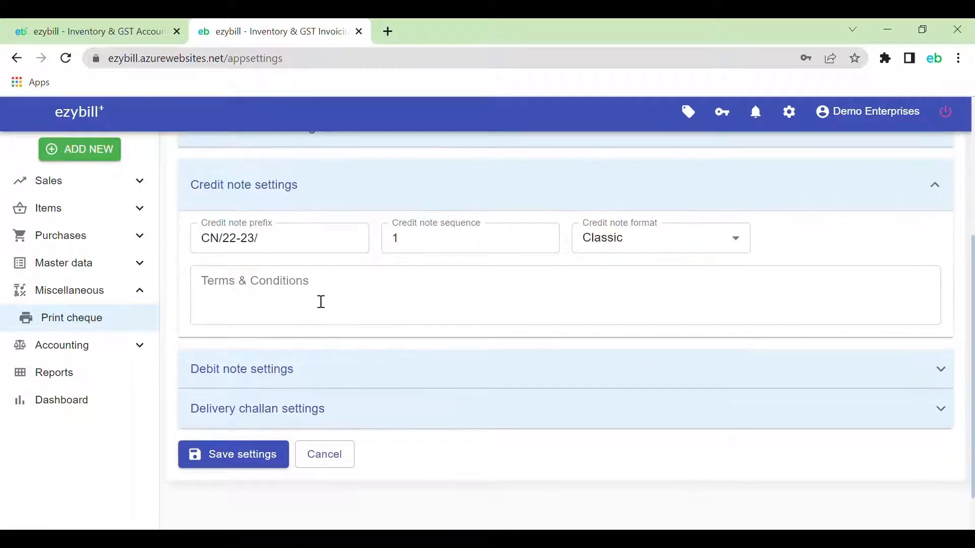
left_click(267, 370)
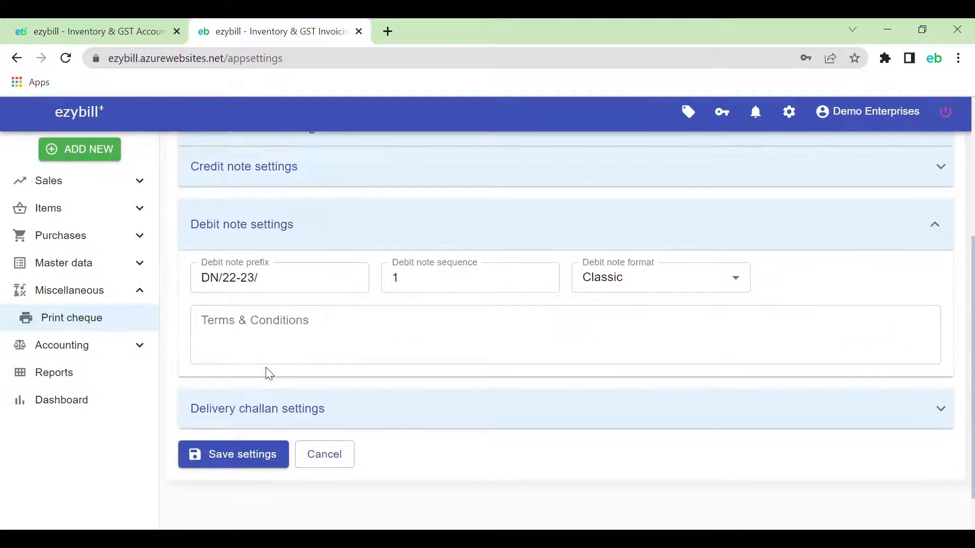
left_click(289, 410)
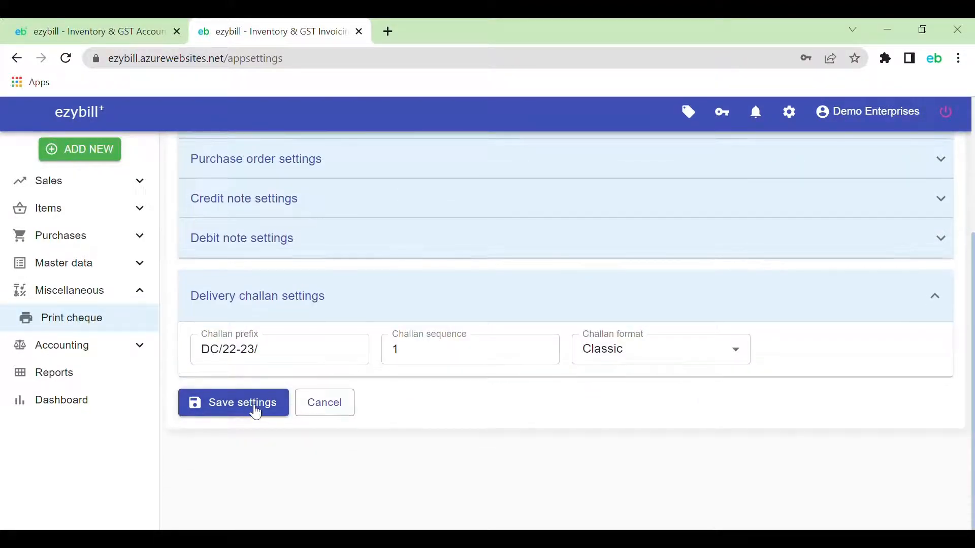
left_click(254, 409)
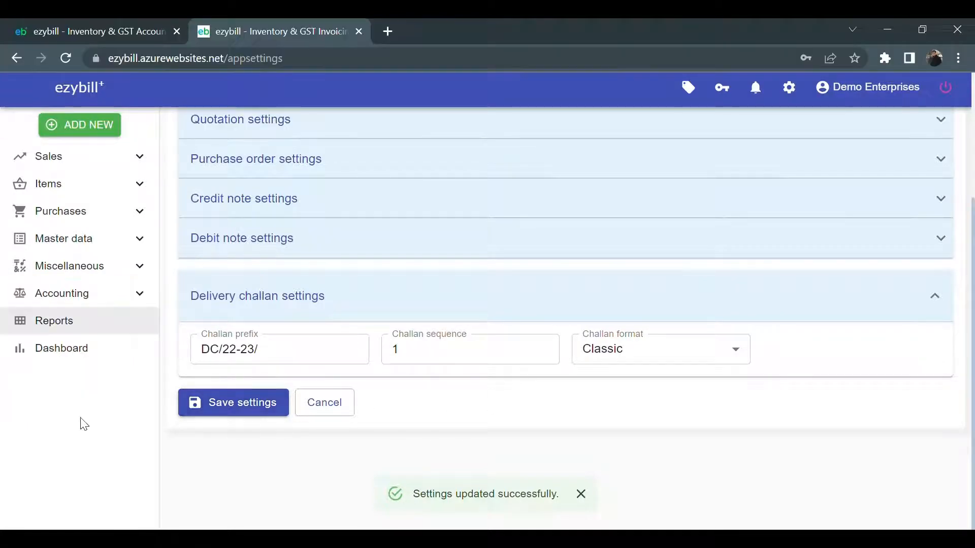
left_click(81, 350)
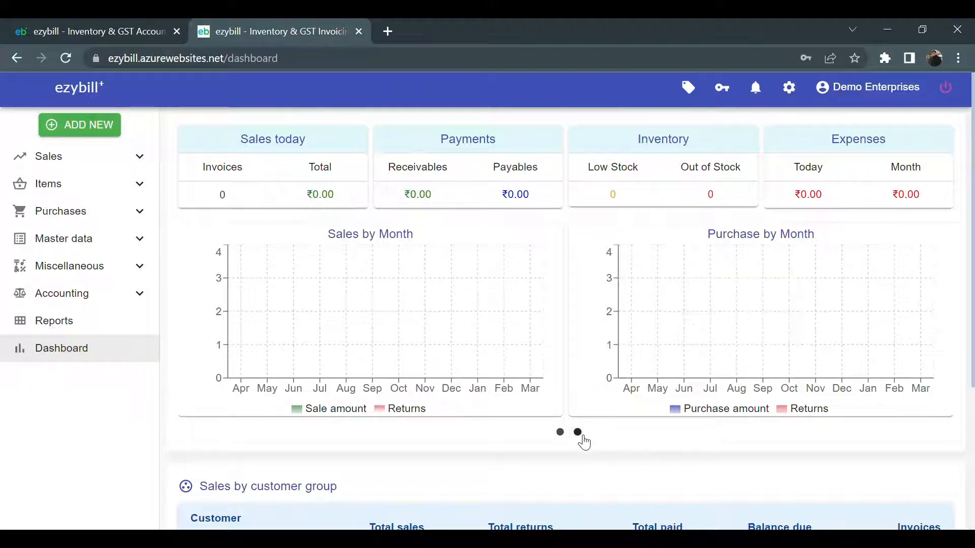
Switch the dashboard charts to incoming/outgoing payments and start a new sales invoice
left_click(577, 433)
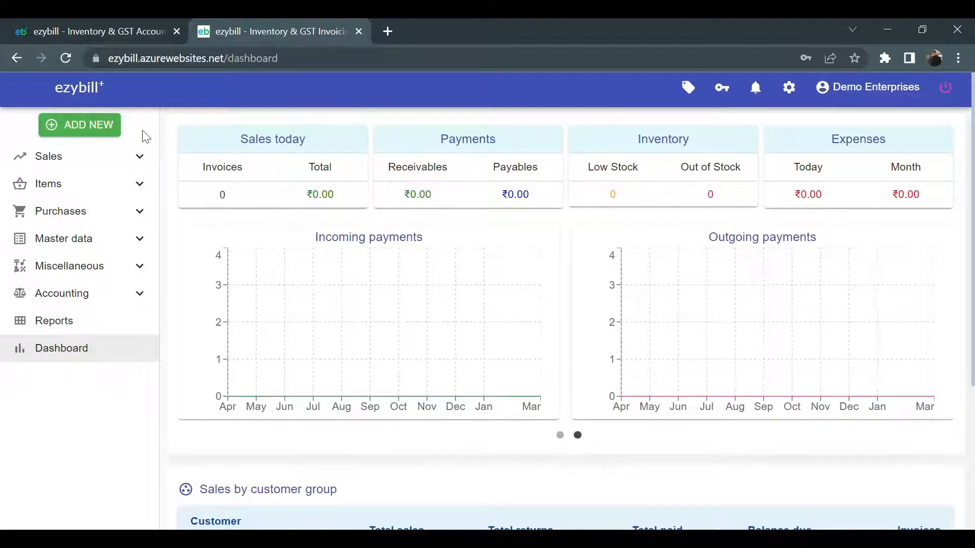
left_click(100, 130)
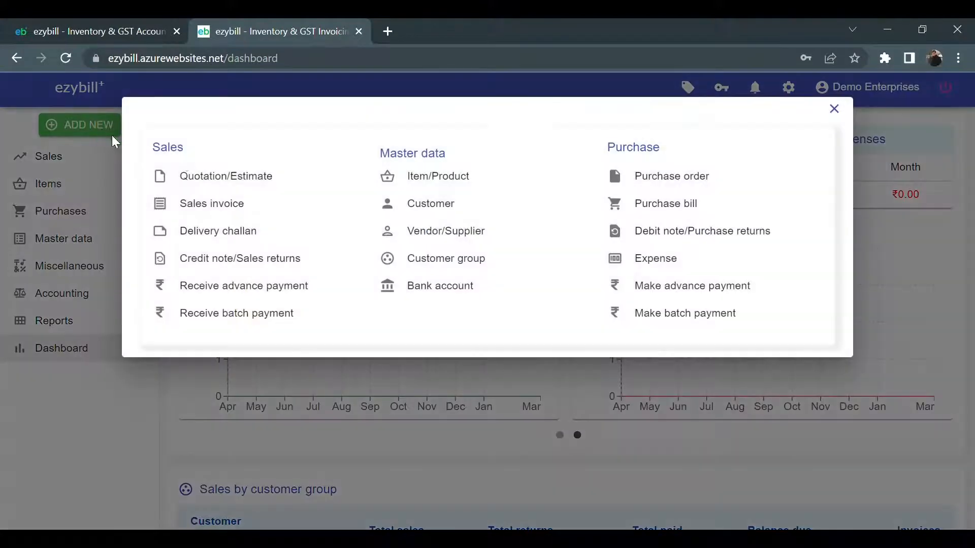
left_click(258, 214)
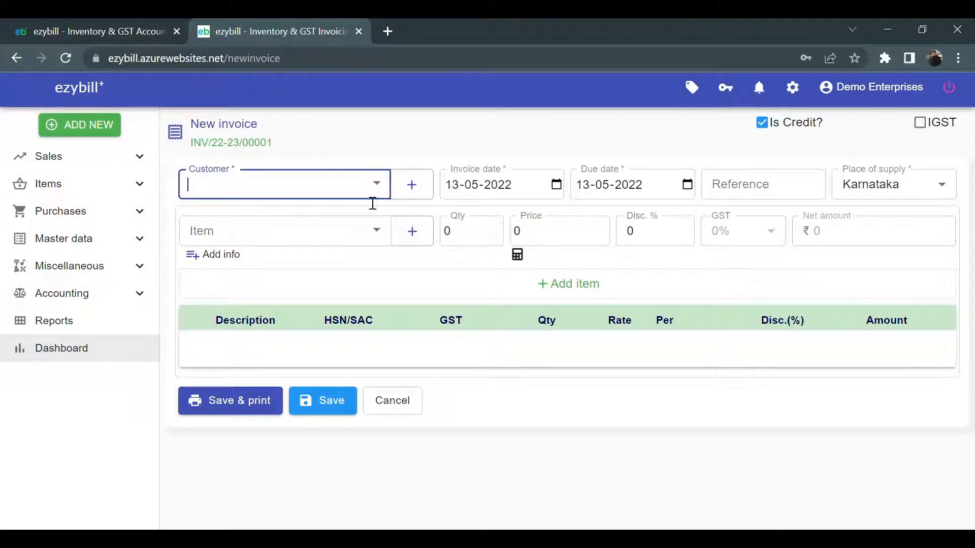
Add a new customer named Acme Enterprises and fill in and verify its GSTIN
left_click(413, 195)
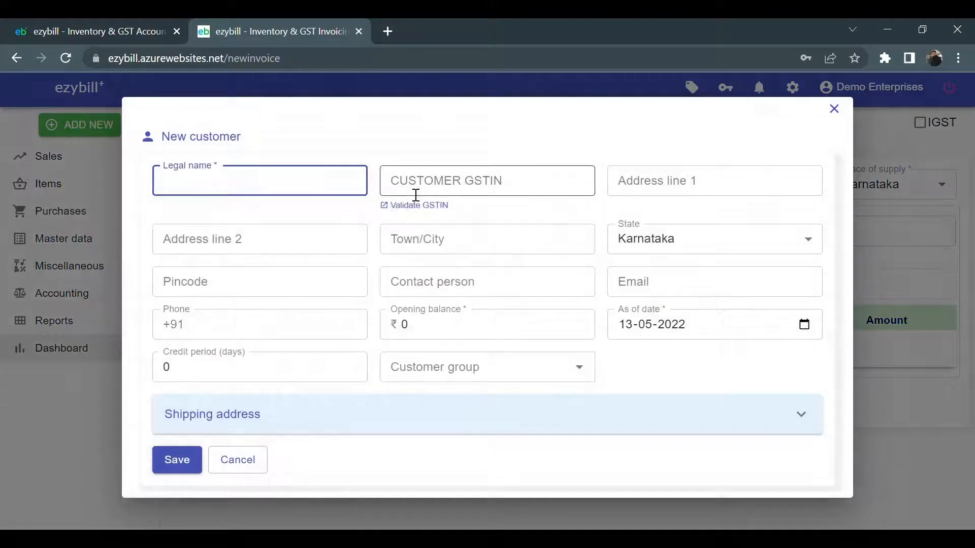
type("Acme Enterprises")
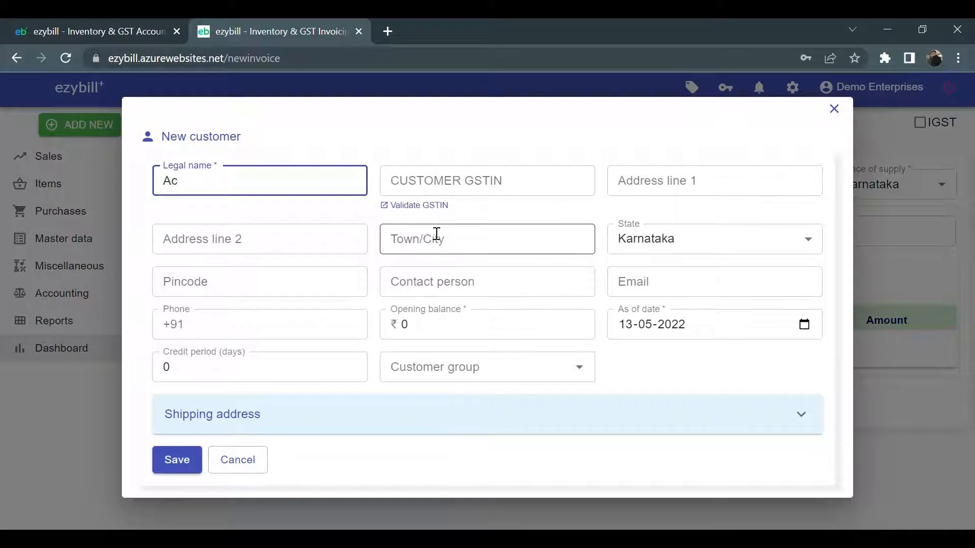
left_click(308, 220)
left_click(469, 192)
type("29HDASHSAJD0920")
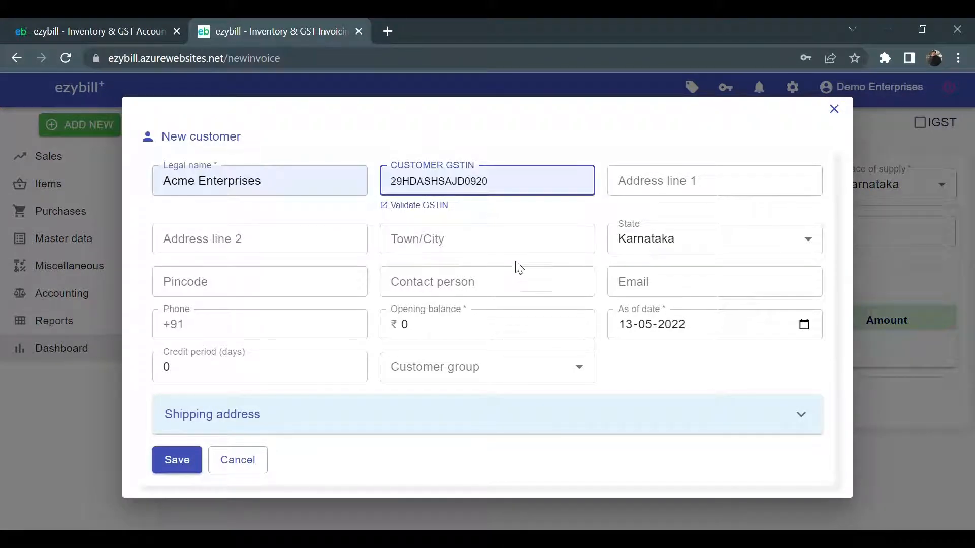
left_click(410, 206)
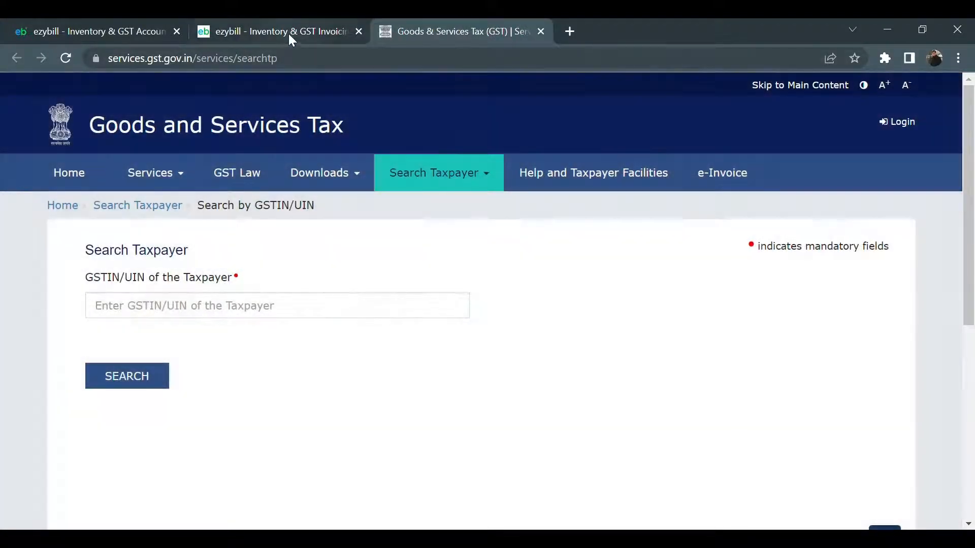
left_click(288, 33)
Fill in the customer address with test street, Bangalore and pincode 560021
left_click(663, 181)
type("No.21, test address")
left_click(393, 238)
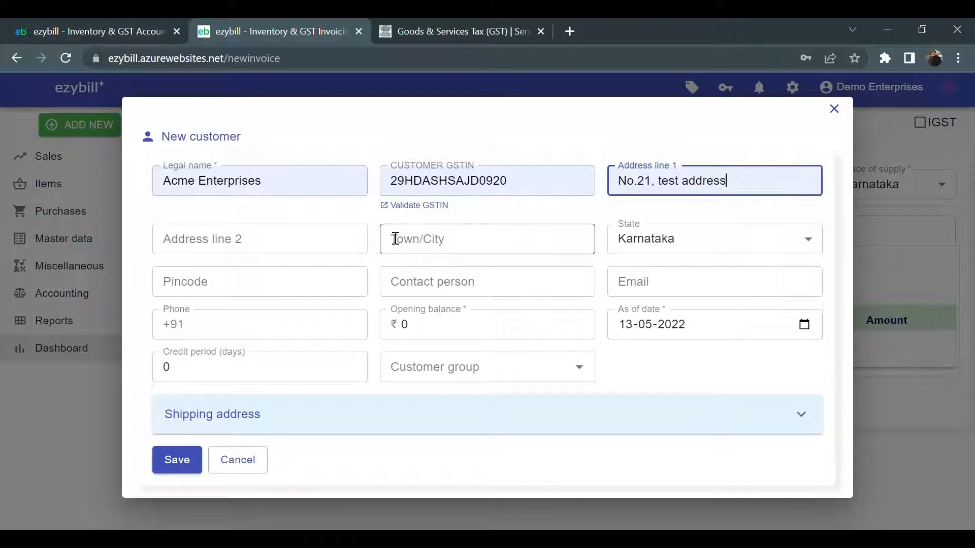
left_click(290, 249)
type("test street")
key("Tab")
type("Bangalore")
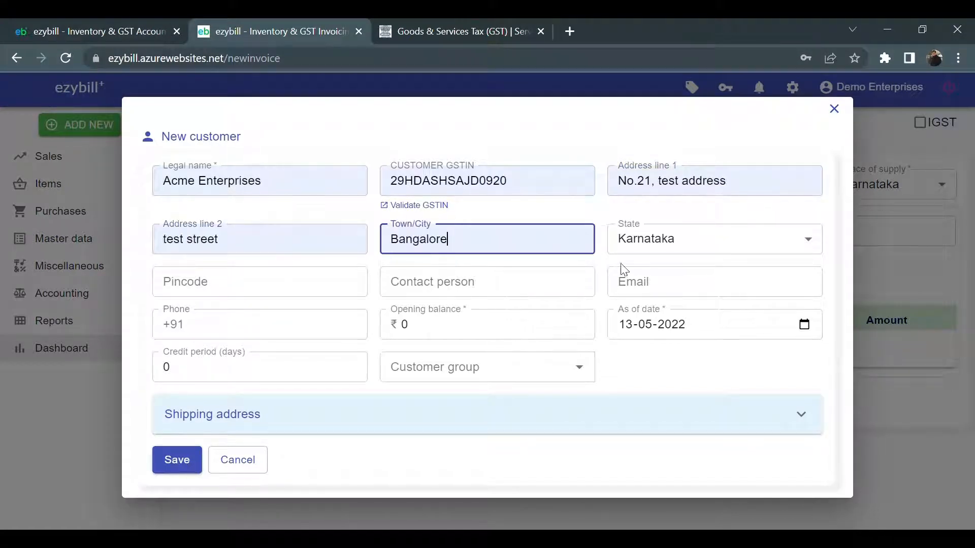
left_click(309, 296)
type("460900")
left_click(317, 342)
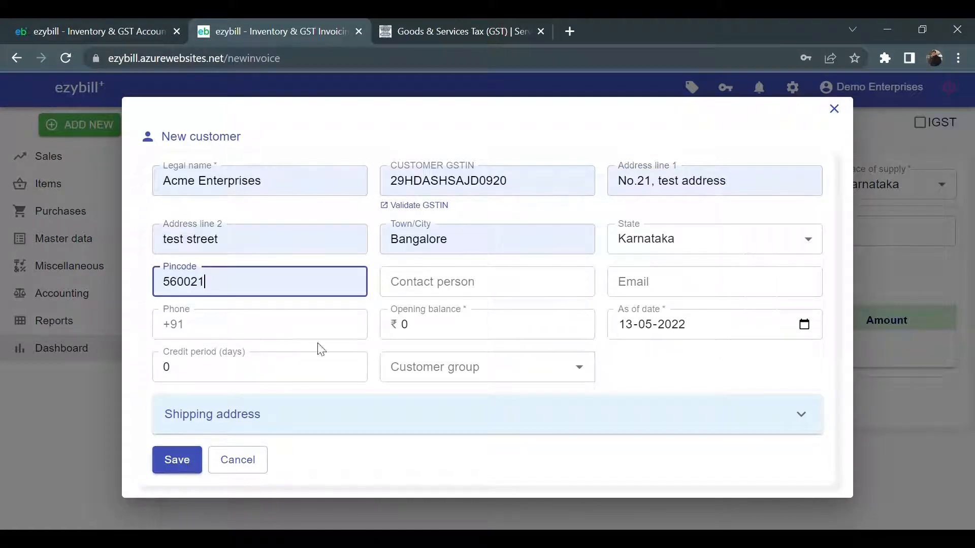
Fill in the contact person, the contact's e-mail and phone number
left_click(461, 294)
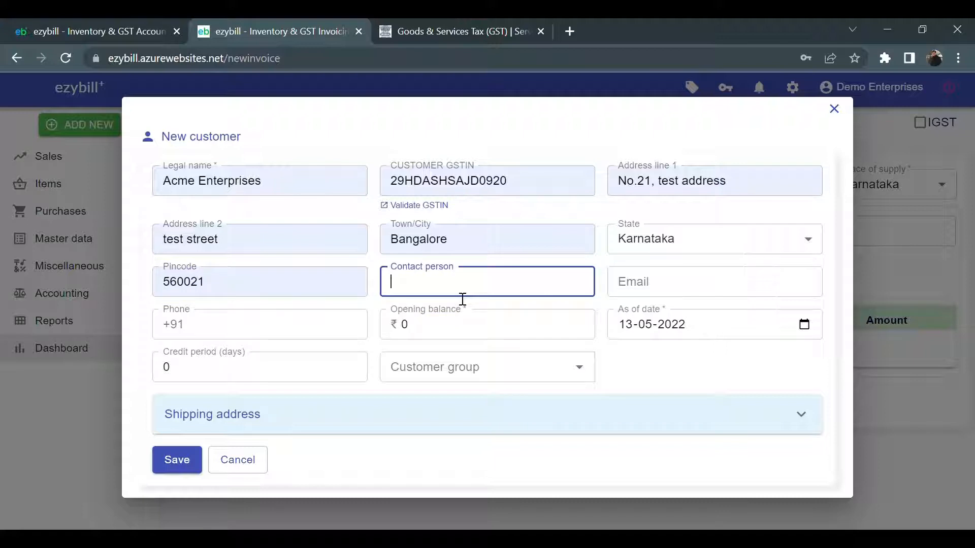
left_click(673, 289)
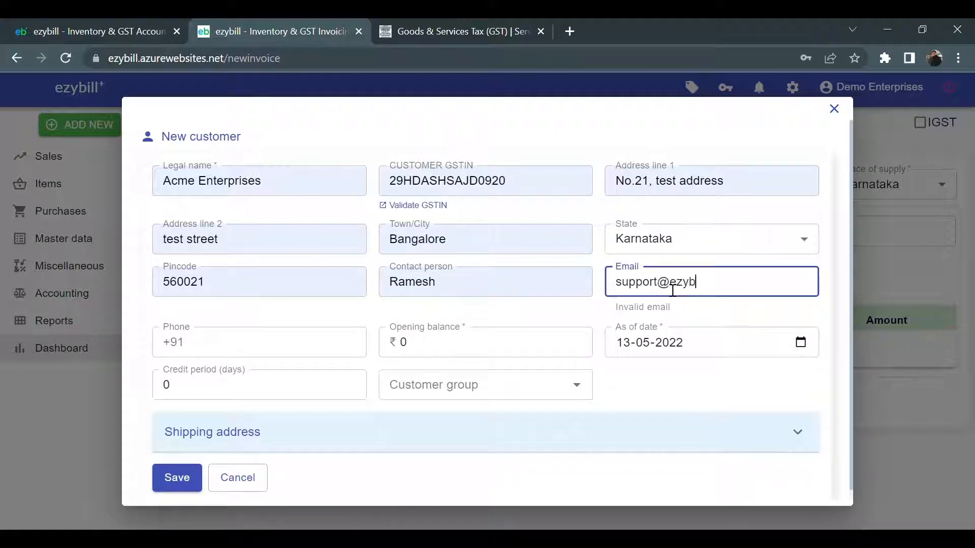
key("Tab")
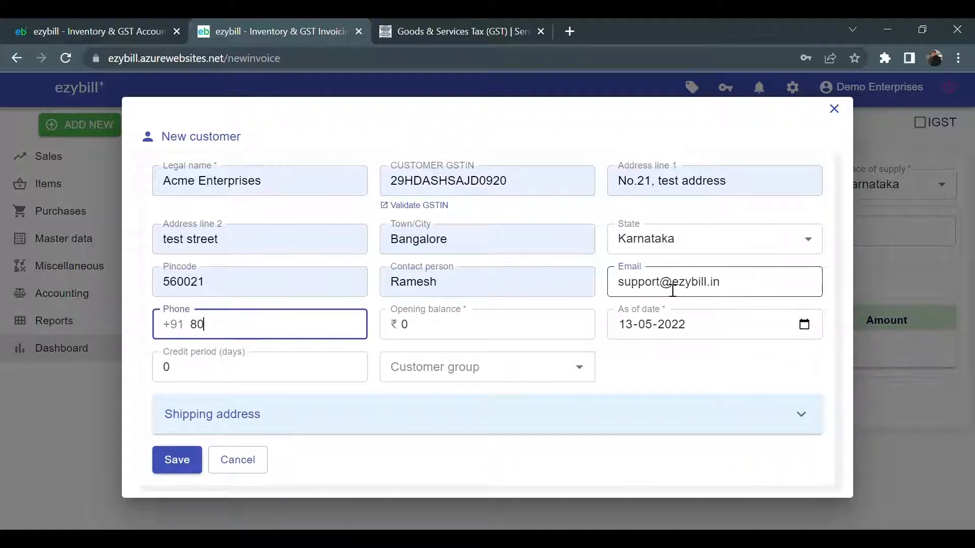
Set opening balance 50000 as of 01-04-2022 and a 15-day credit period
key("Tab")
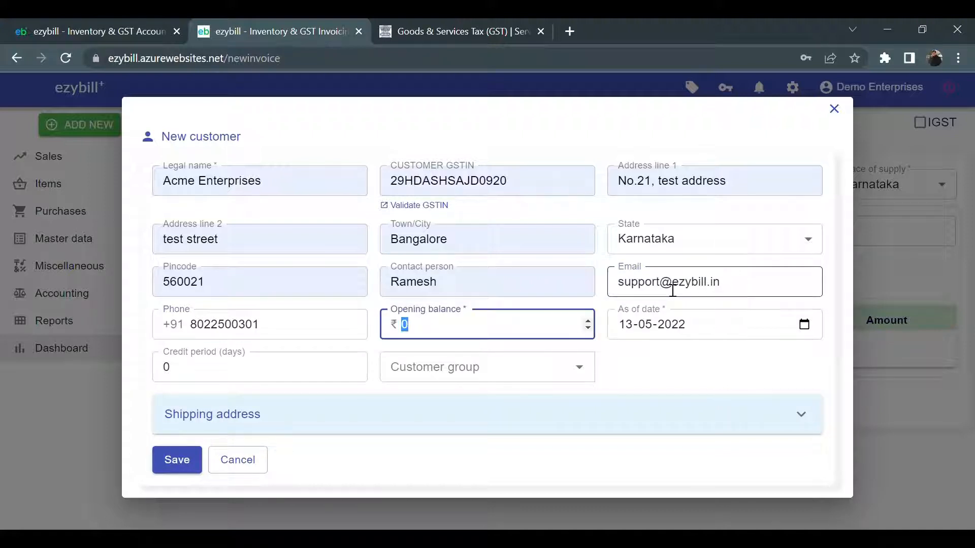
type("50000")
key("Tab")
type("0")
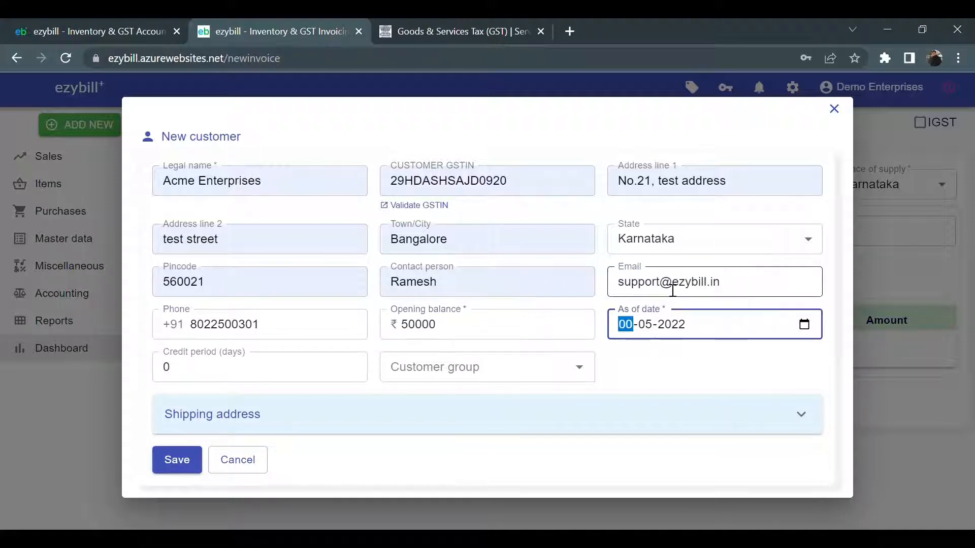
type("1-04")
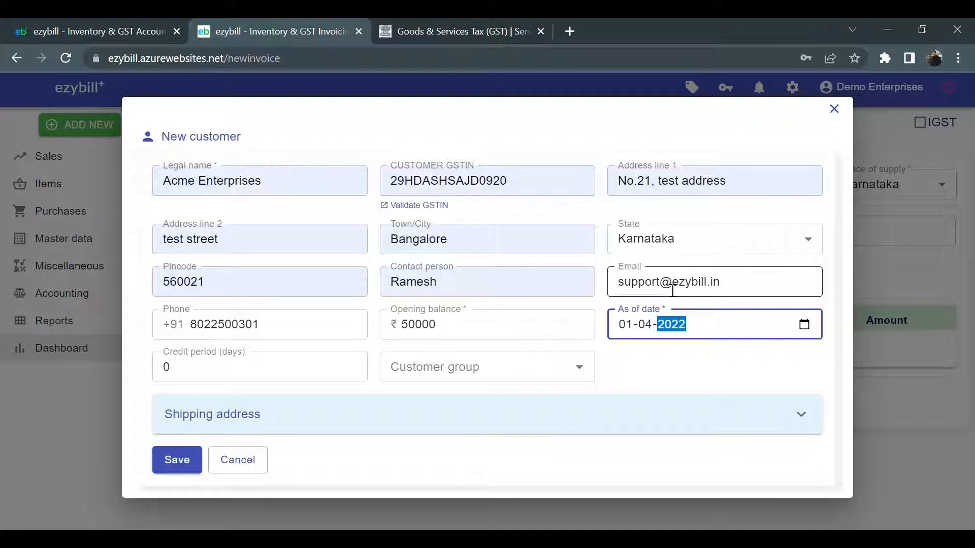
key("Tab")
type("15")
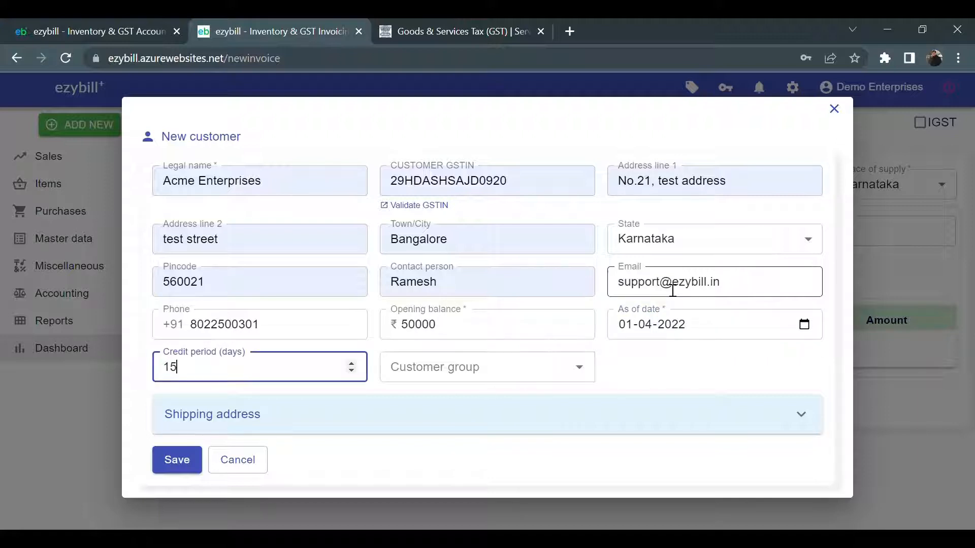
key("Tab")
left_click(722, 381)
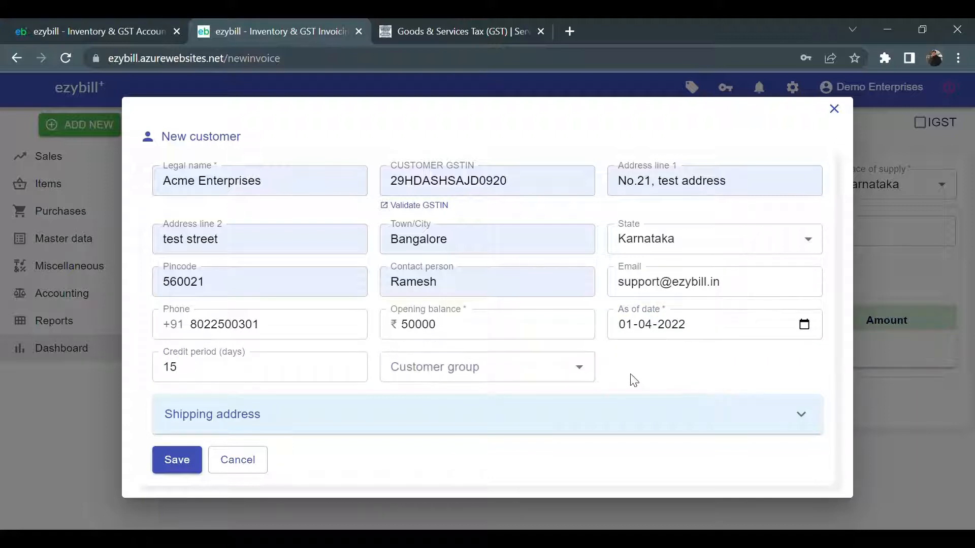
Save customer Acme Enterprises and start new item LED Baton 36W with NOS unit
left_click(184, 453)
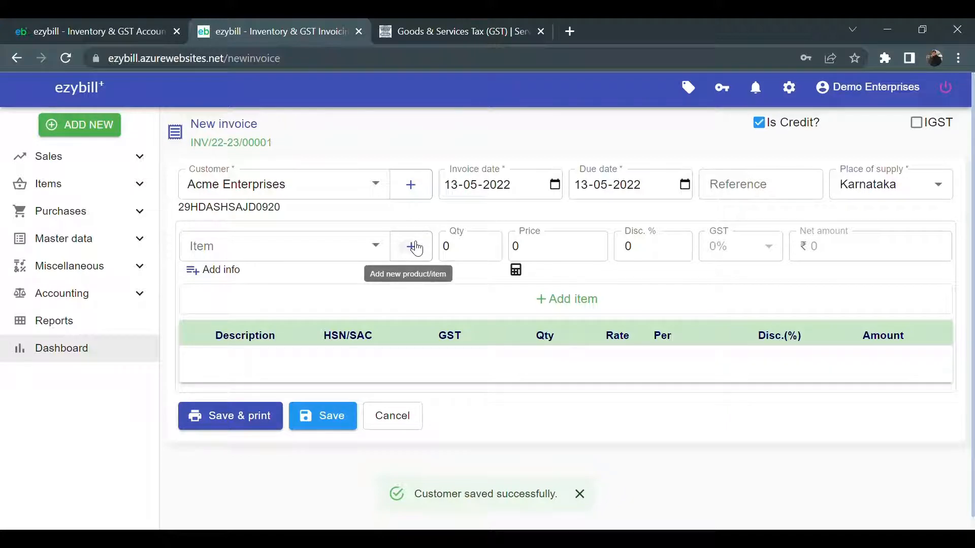
left_click(416, 247)
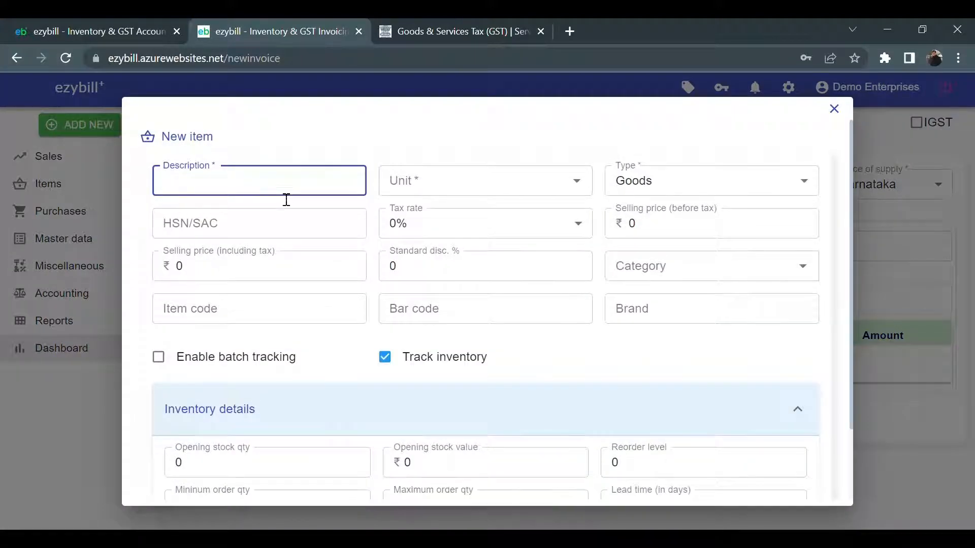
type("LED Baton 36W")
left_click(452, 188)
type("n")
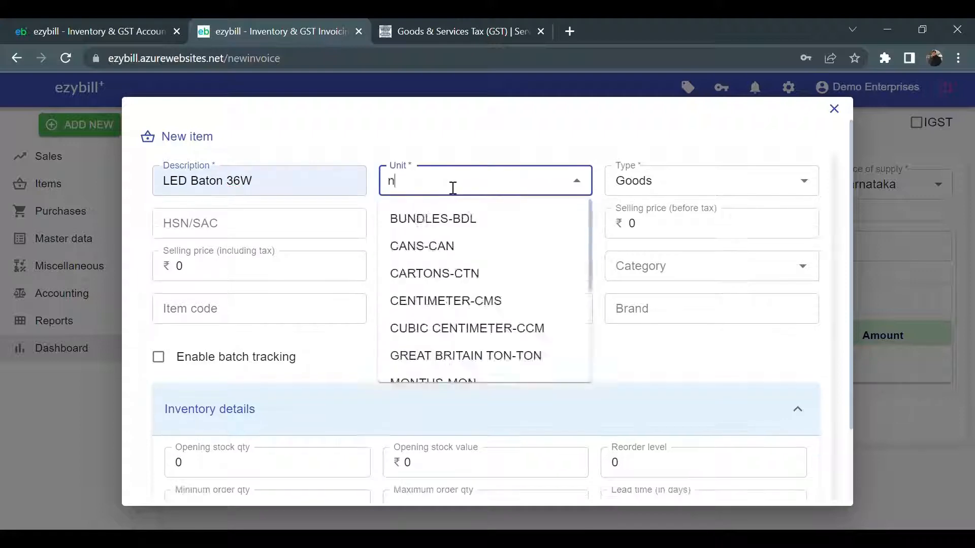
type("os")
key("Tab")
Give the item HSN 940501, 12% tax and a tax-inclusive price of ₹450
key("Tab")
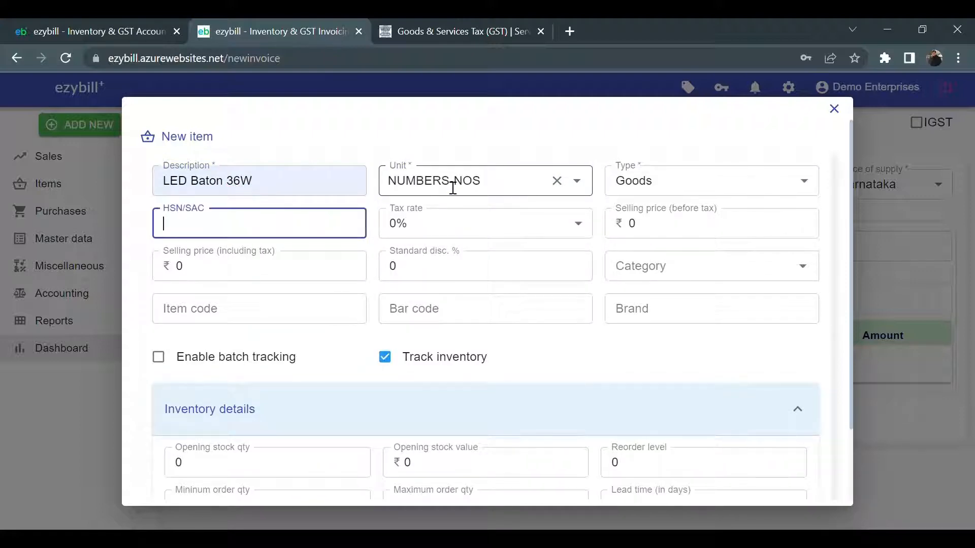
type("940501")
key("Tab")
type("12")
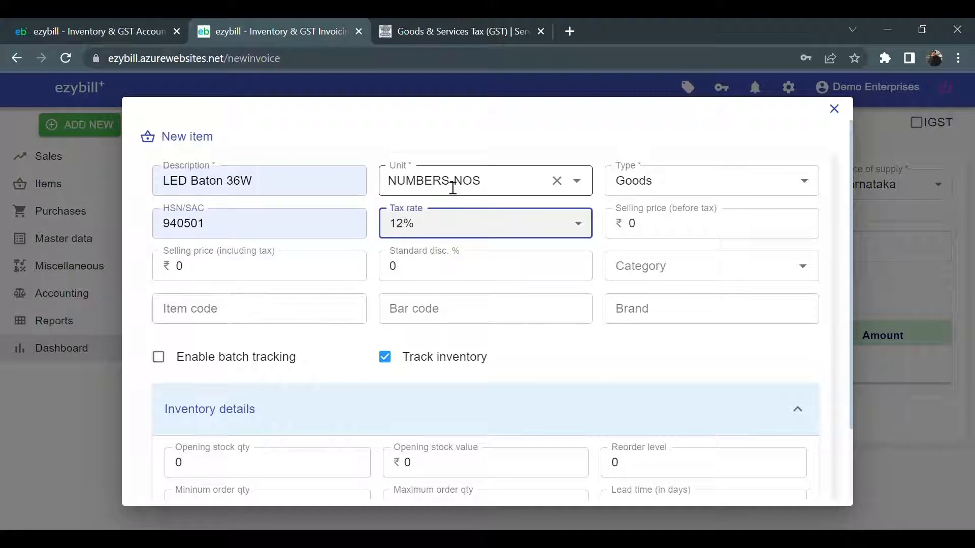
key("Tab")
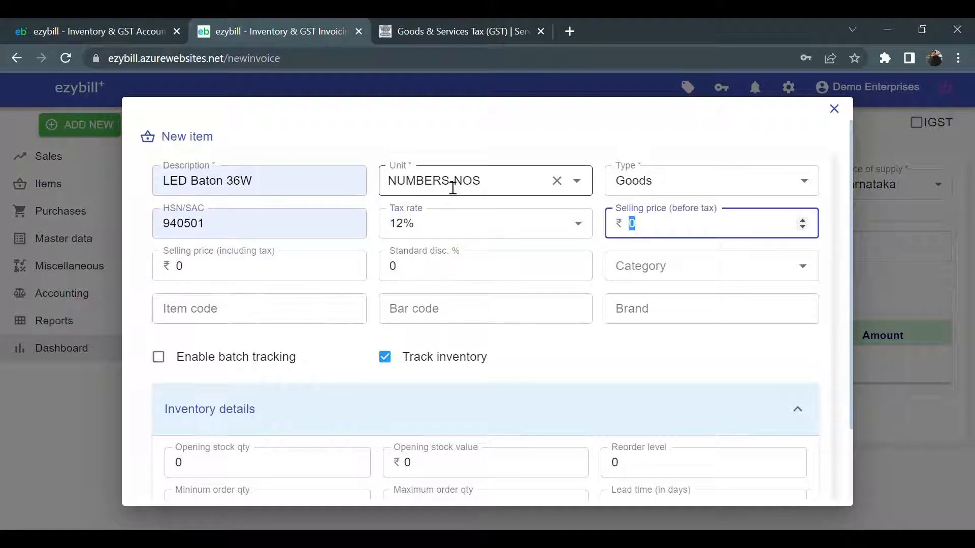
key("Tab")
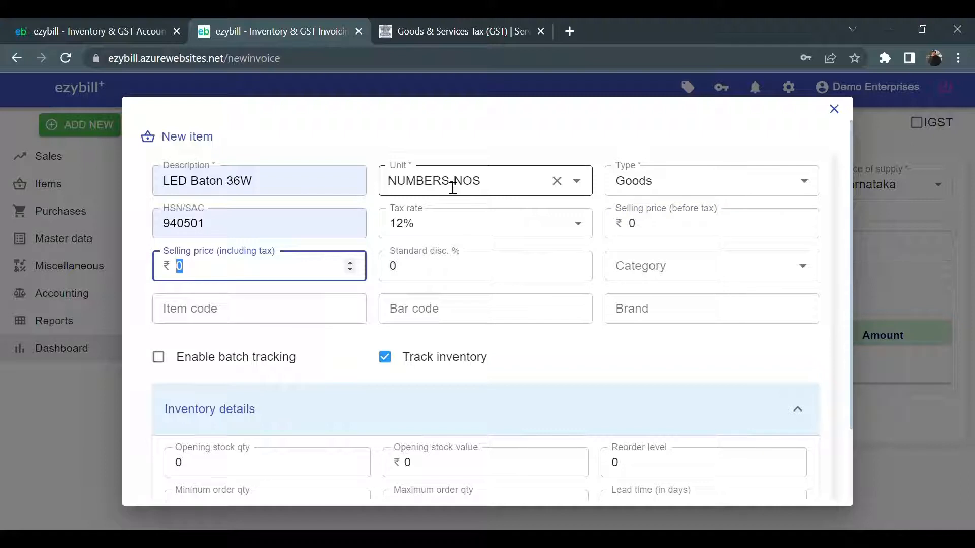
type("450")
key("Tab")
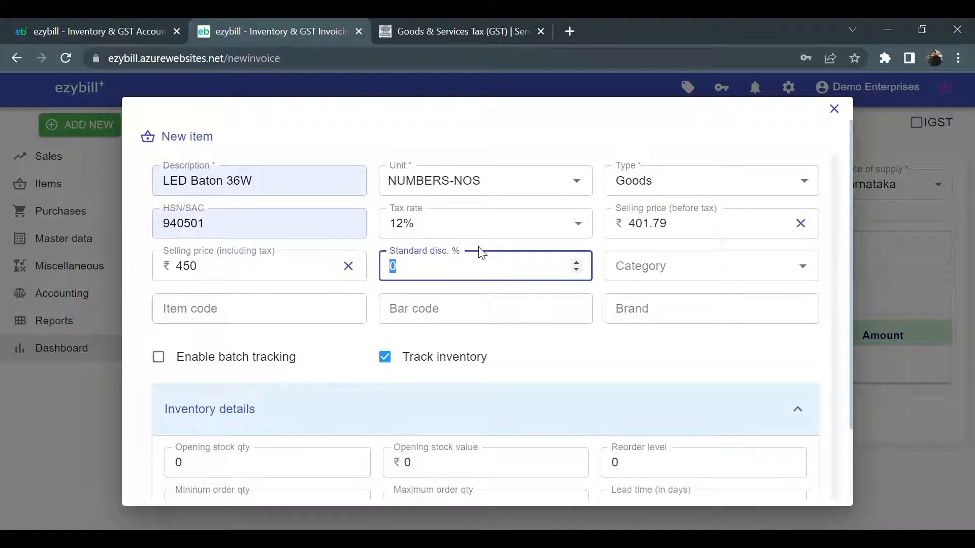
Set the item brand to PHILIPS, leaving category, item code and bar code empty
scroll(482, 252, "down", 2)
left_click(711, 199)
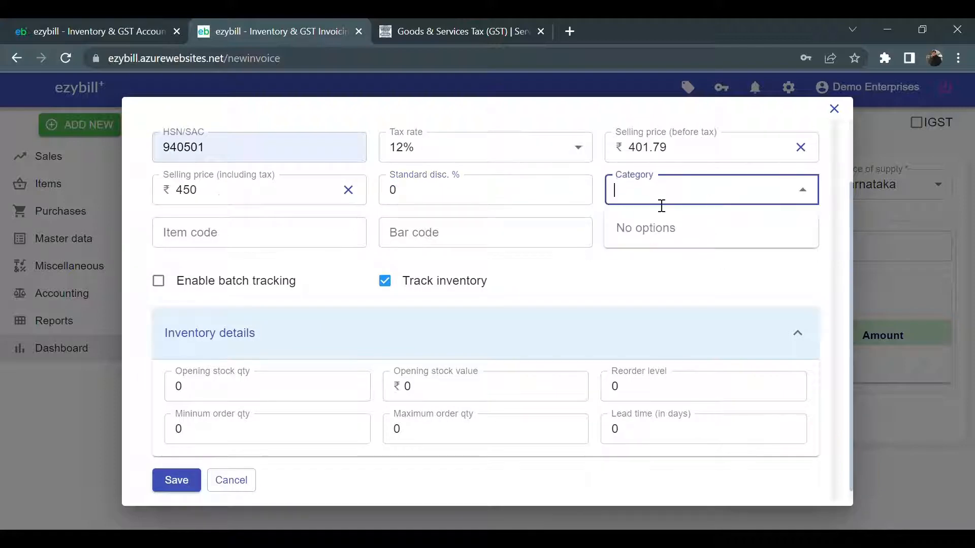
left_click(310, 233)
left_click(528, 243)
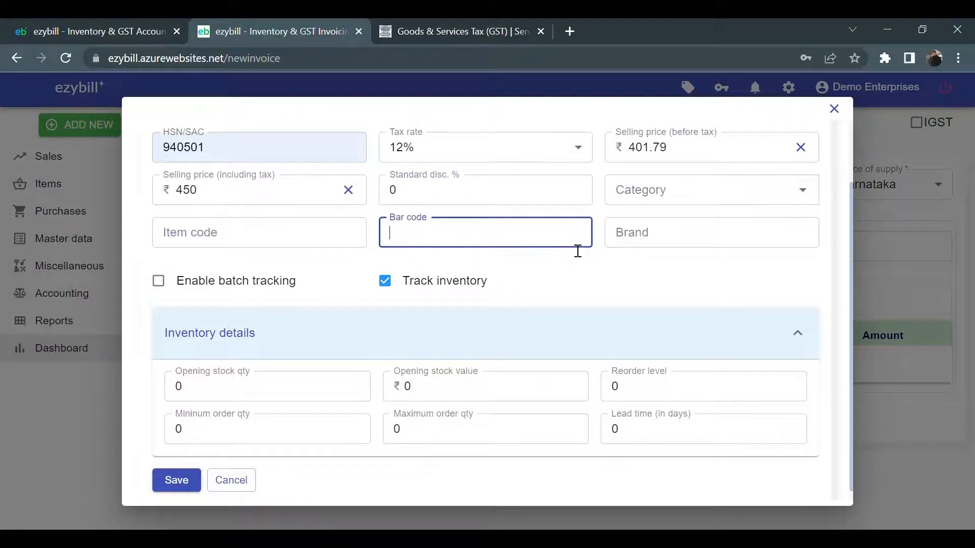
left_click(655, 246)
left_click(701, 276)
left_click(664, 272)
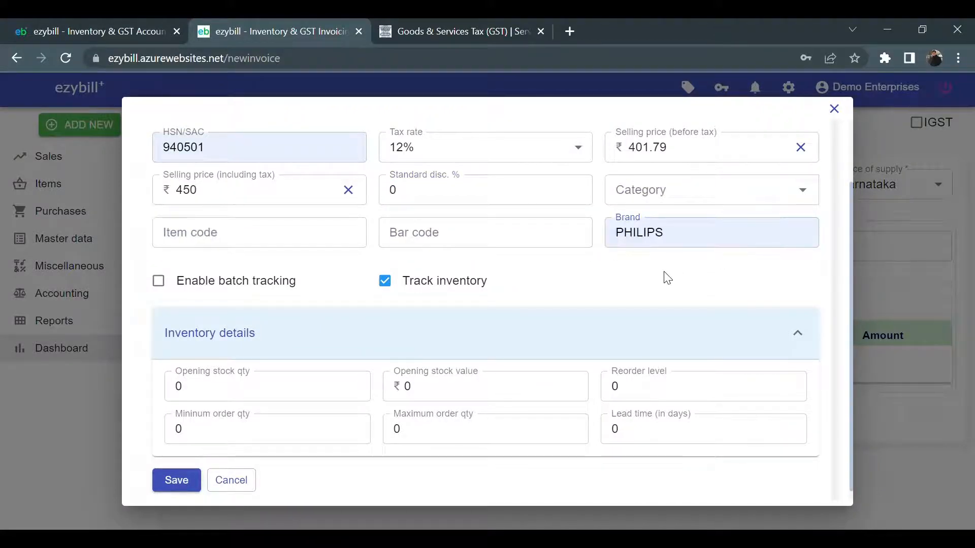
scroll(665, 277, "down", 1)
Set opening stock 100 worth ₹45000, reorder level 25, min order 50, max 200, lead time 5
left_click(196, 385)
double_click(184, 384)
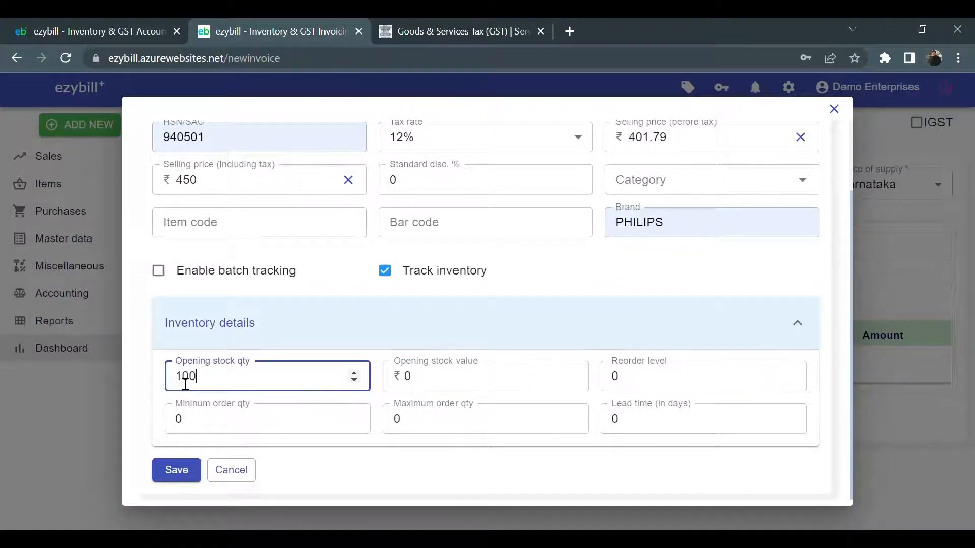
key("Tab")
type("4500")
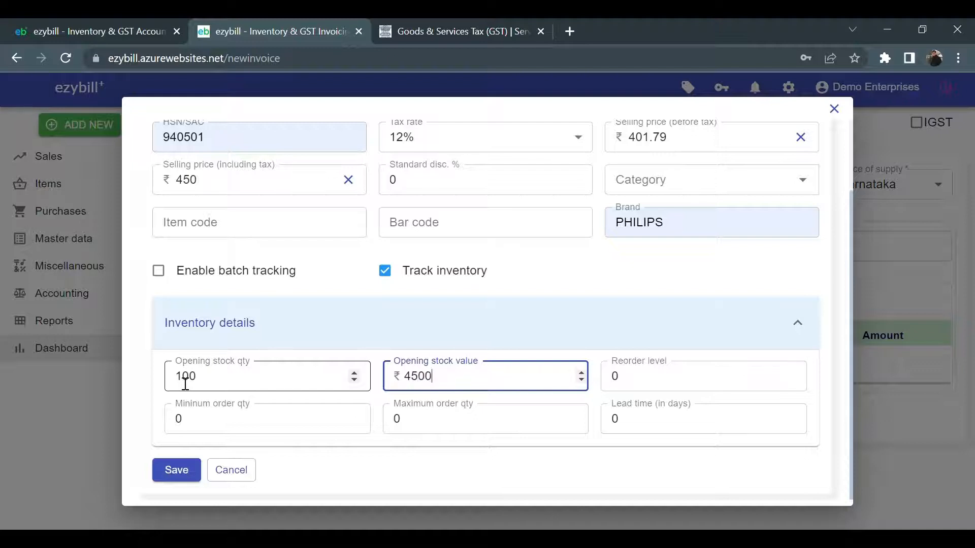
type("0")
key("Tab")
type("2")
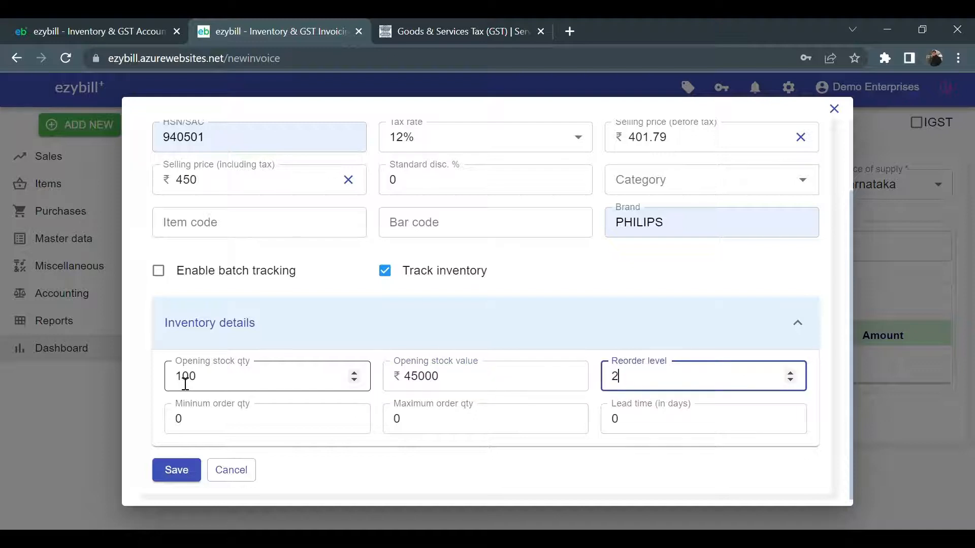
type("5")
key("Tab")
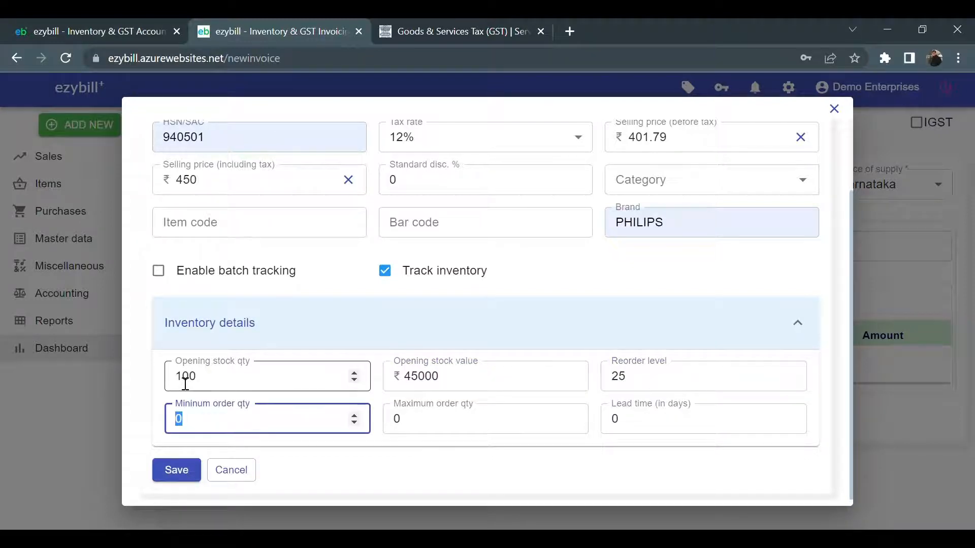
type("50")
key("Tab")
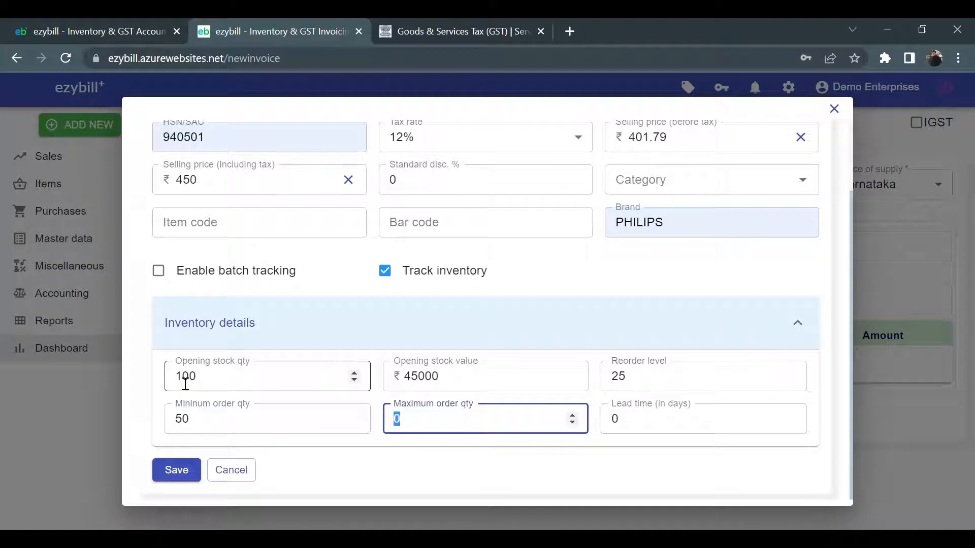
type("200")
key("Tab")
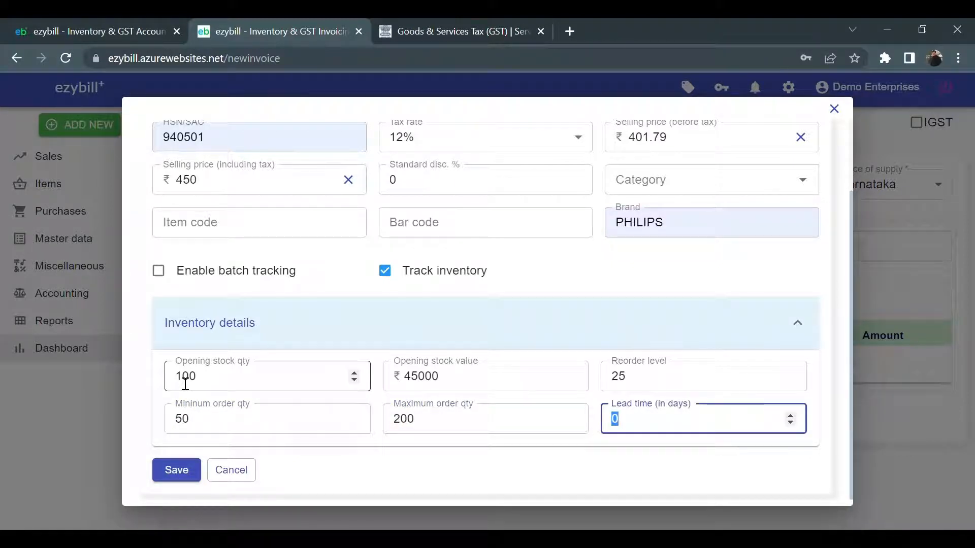
type("5")
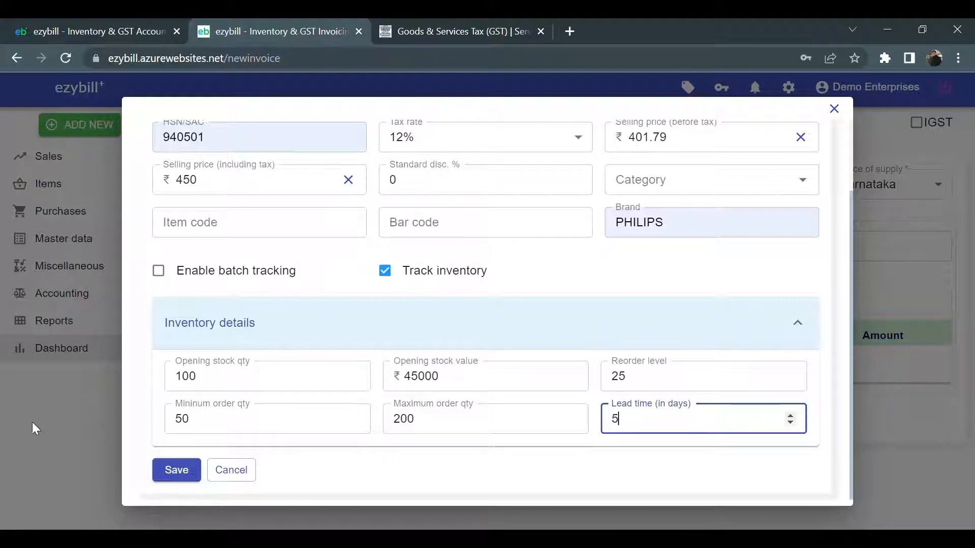
Save the LED Baton 36W item and add 10 units at 5% discount to the invoice
left_click(177, 473)
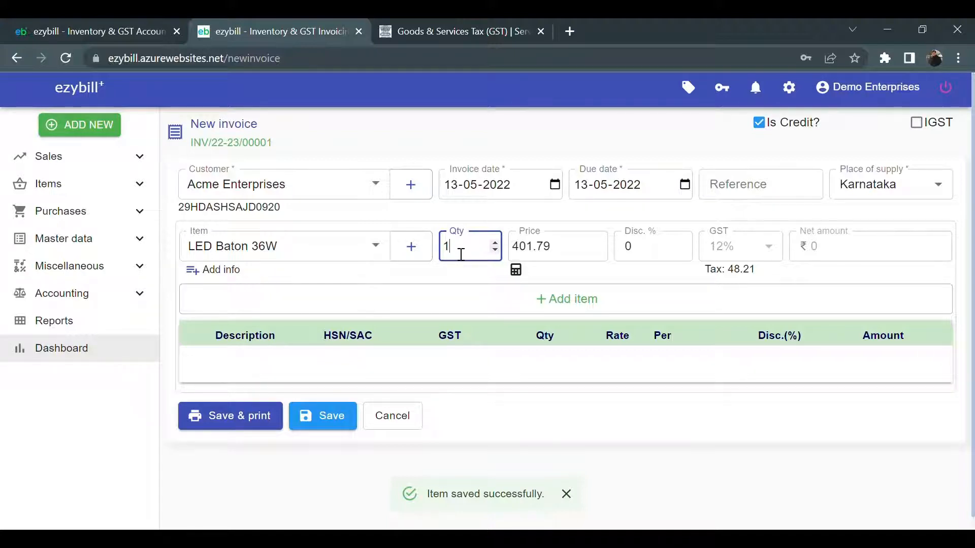
type("0")
key("Tab")
key("Tab")
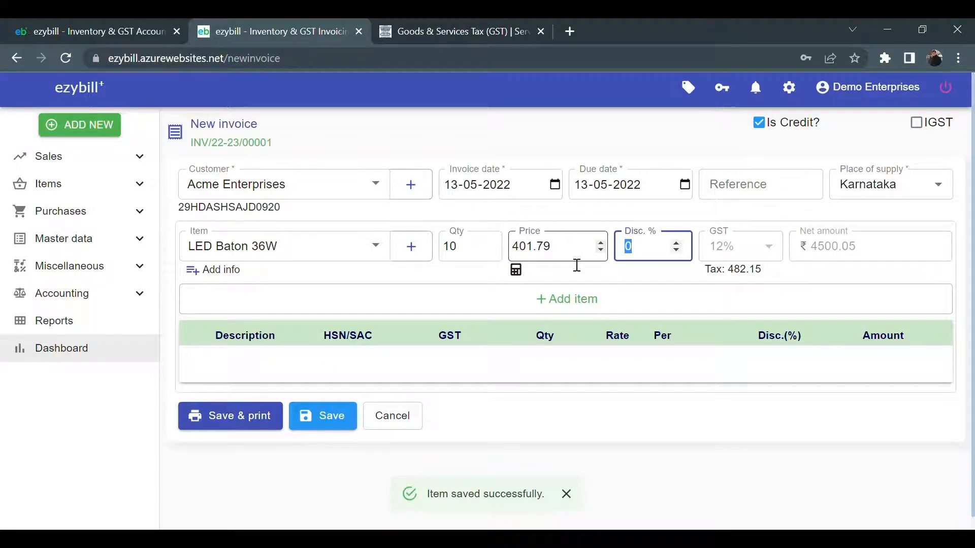
type("5")
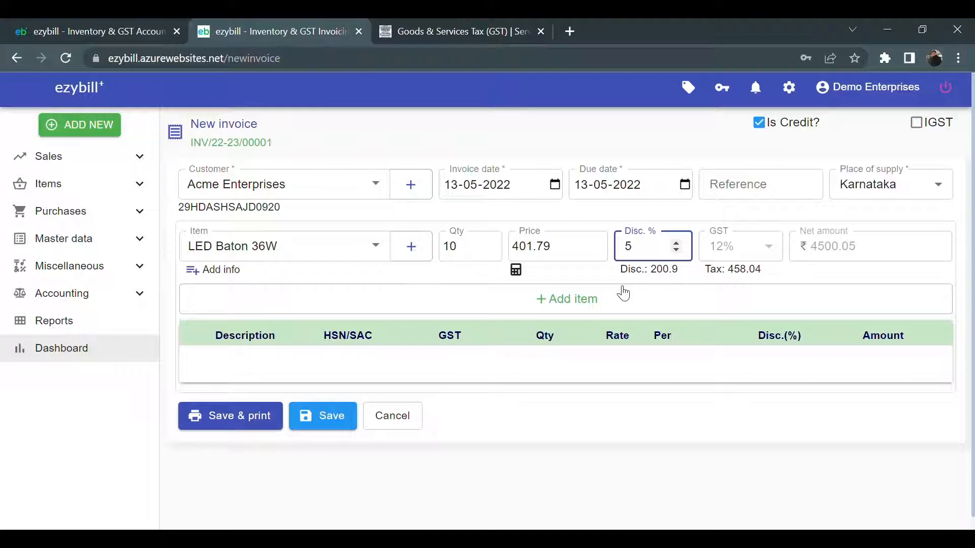
left_click(621, 304)
left_click(620, 303)
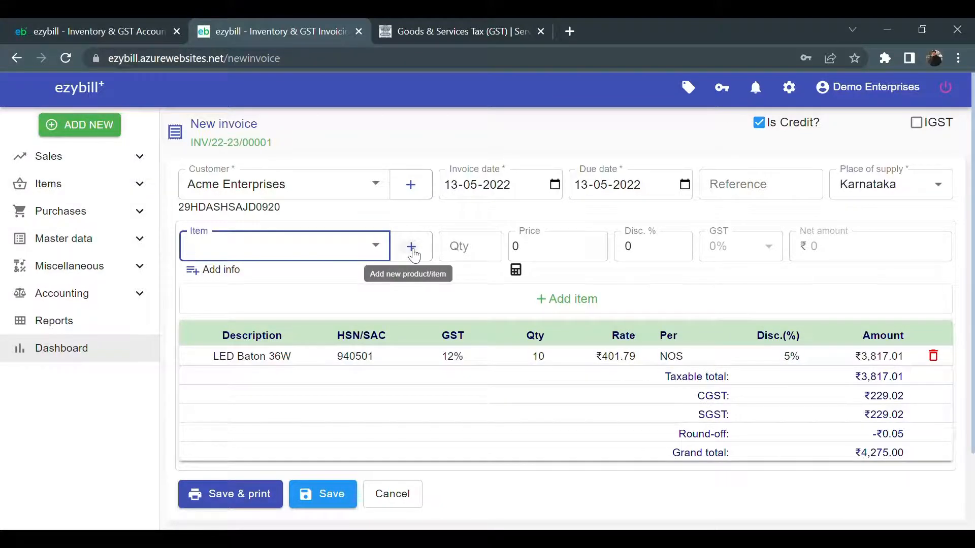
Start a new product 'Cieling fan 42"' with unit UNITS-UNT and HSN 841459
left_click(411, 247)
left_click(294, 187)
left_click(296, 245)
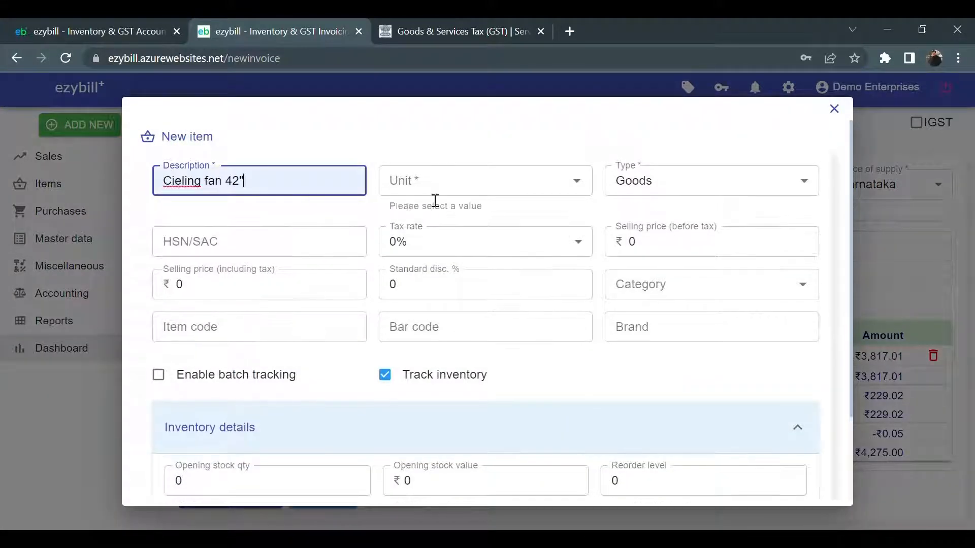
left_click(440, 193)
type("uni")
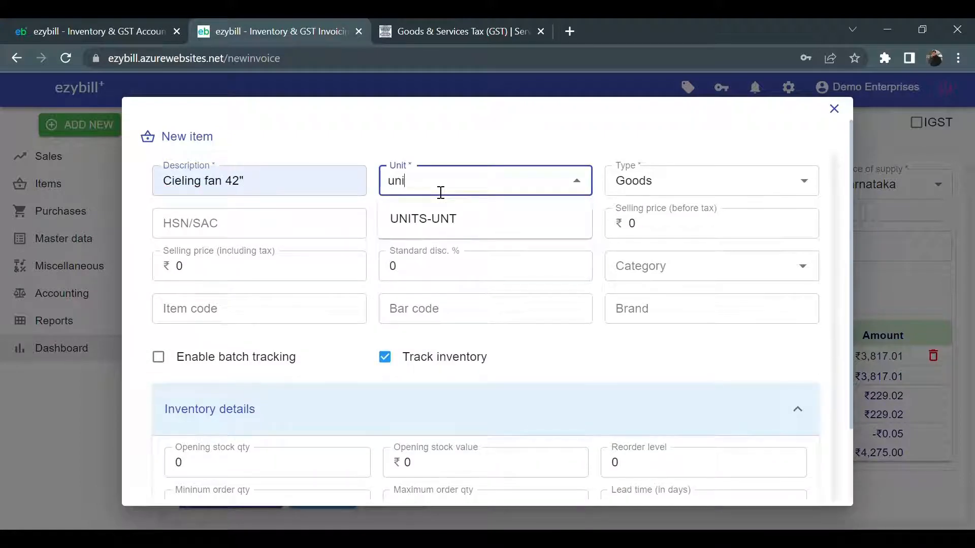
key("Tab")
key("Tab")
type("841459")
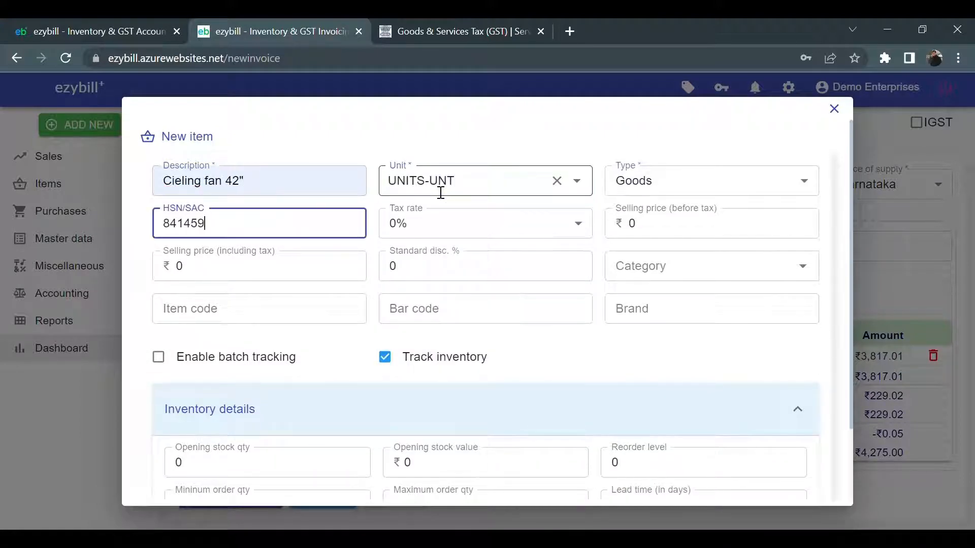
Give the fan 18% GST, a ₹6500 price and 10% discount, and save the product
key("Tab")
key("1")
key("8")
key("Tab")
key("Tab")
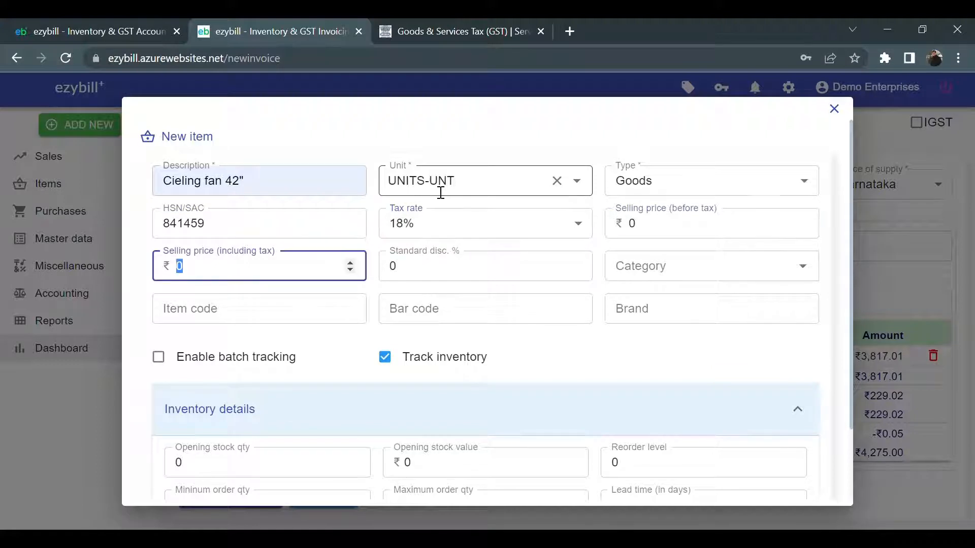
type("6500")
key("Tab")
type("10")
key("Tab")
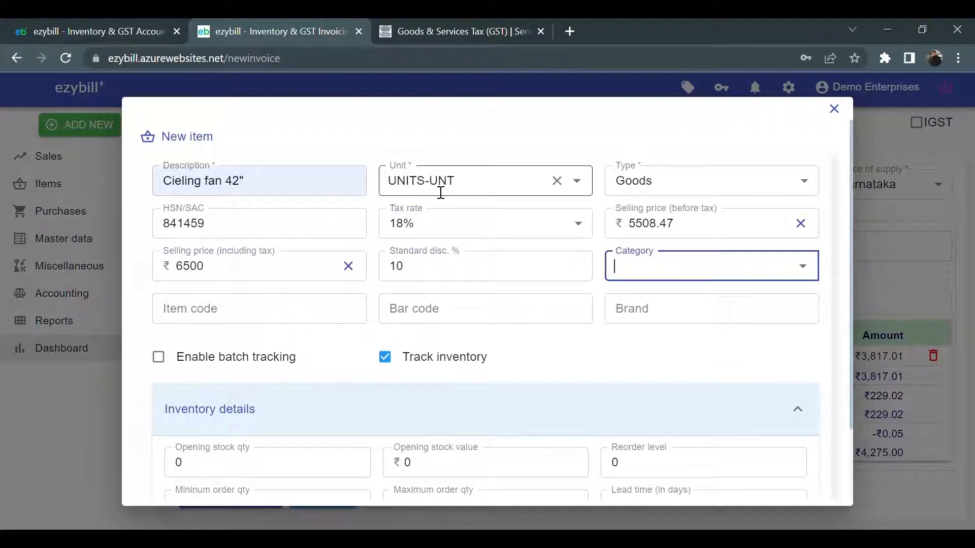
key("Tab")
scroll(441, 193, "down", 2)
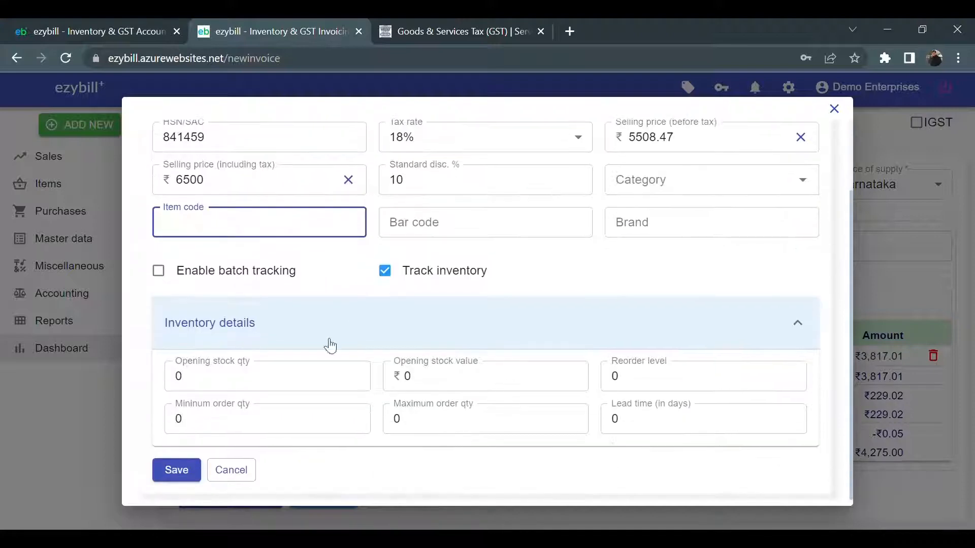
left_click(187, 469)
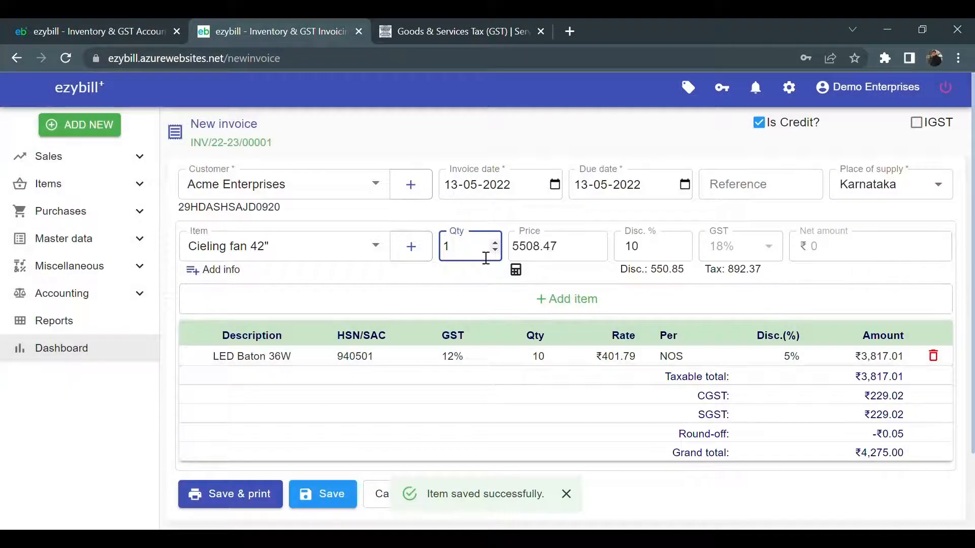
Add five Cieling fan 42" to the invoice and save it
key("BackSpace")
type("5")
key("Tab")
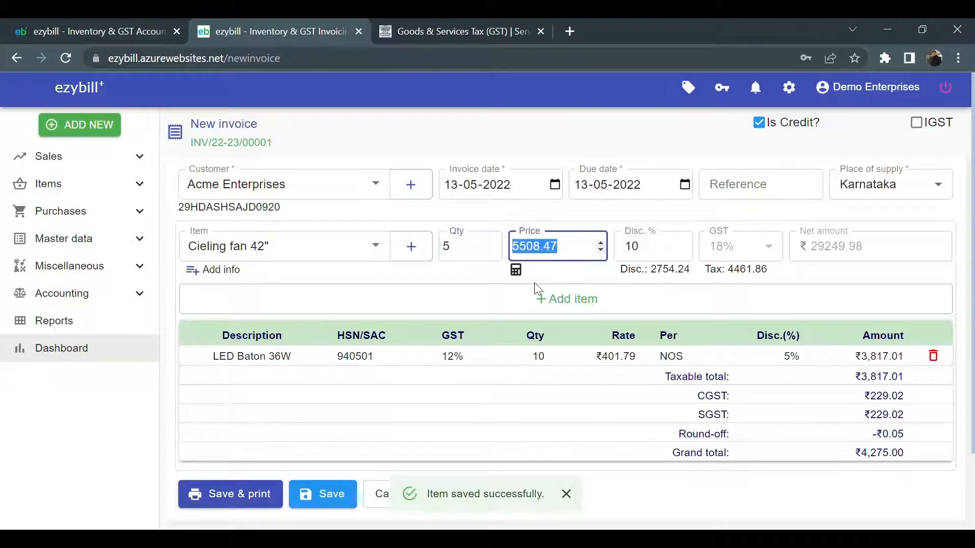
left_click(554, 300)
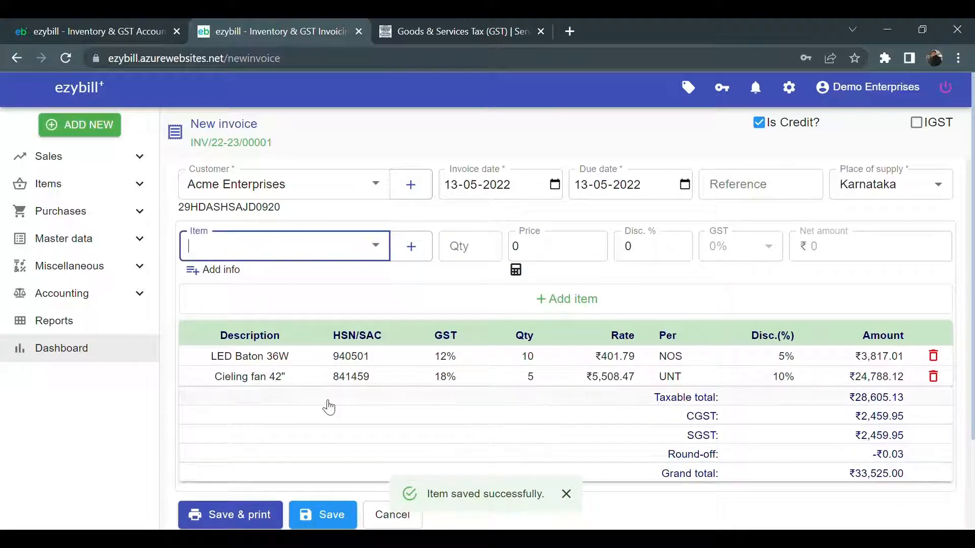
scroll(413, 414, "down", 2)
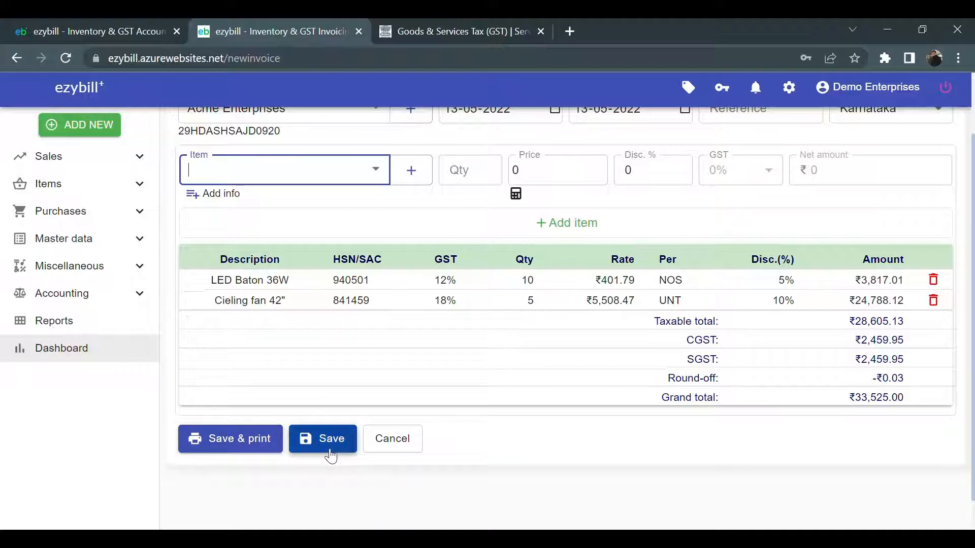
left_click(328, 450)
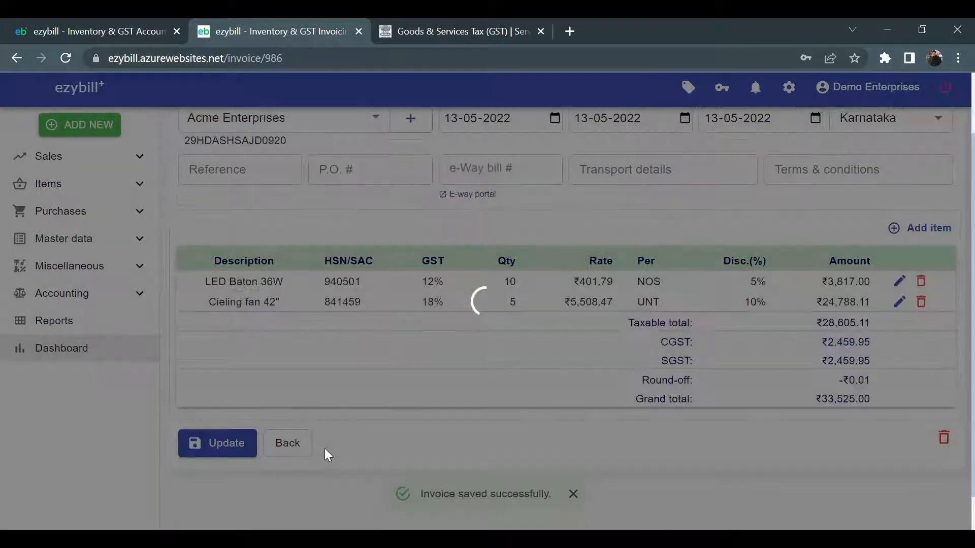
Preview the printable tax invoice for Acme Enterprises and scroll through all of it
scroll(464, 432, "up", 2)
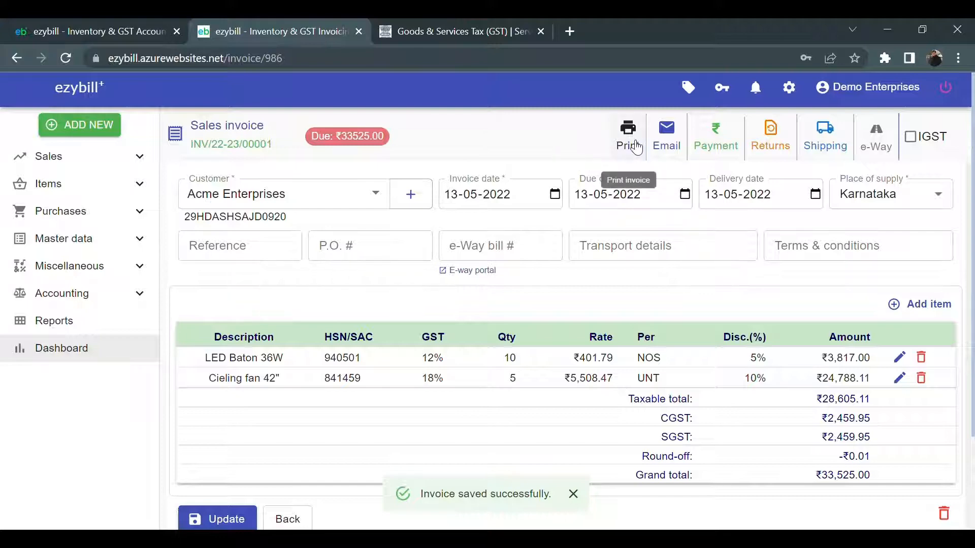
left_click(629, 139)
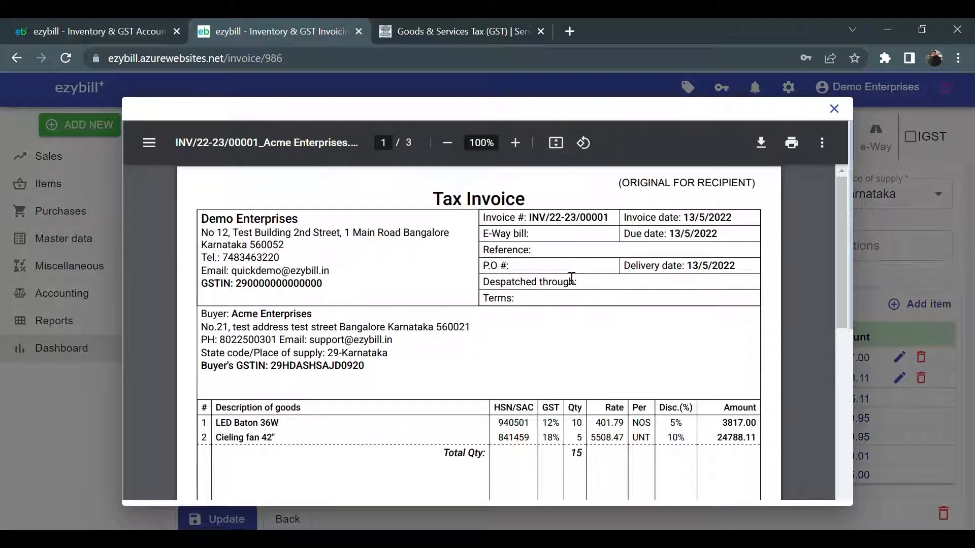
scroll(565, 315, "down", 5)
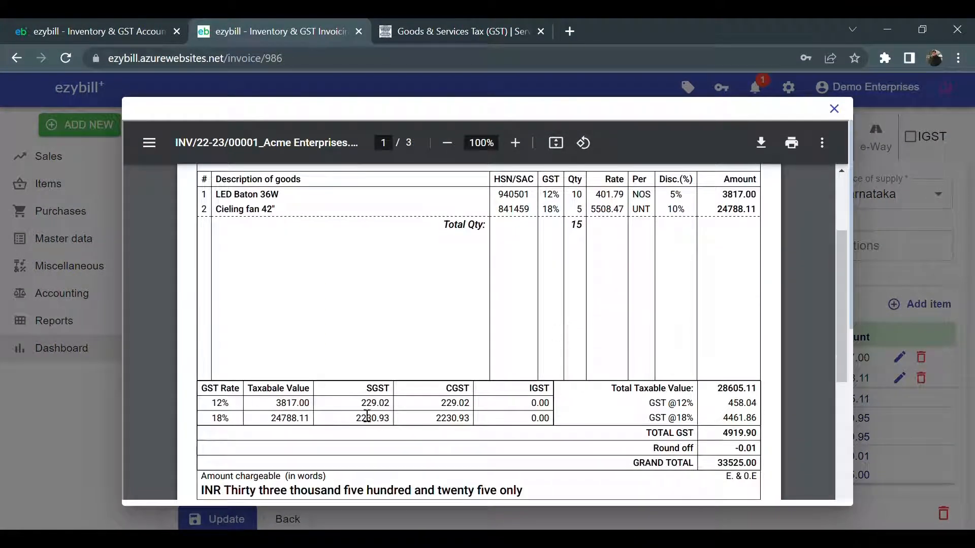
scroll(706, 474, "down", 3)
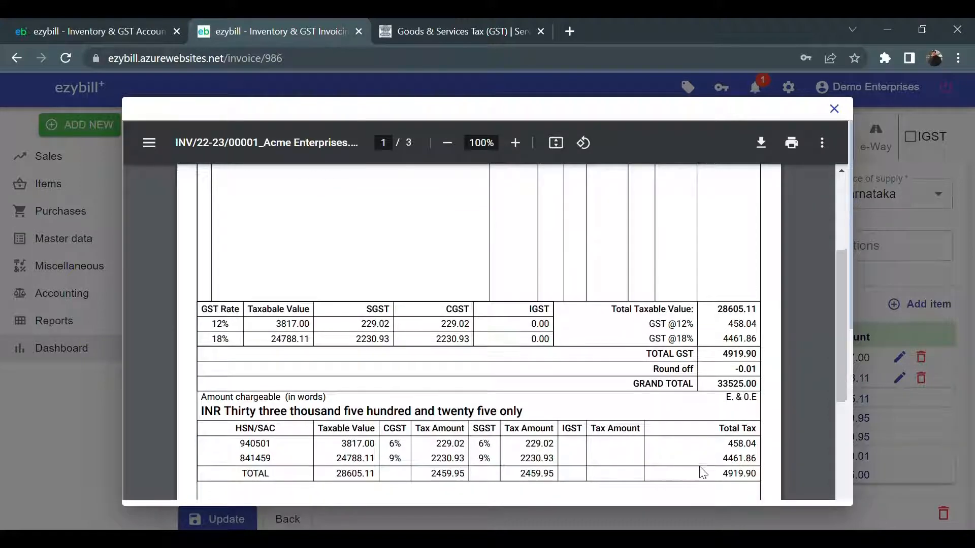
scroll(703, 474, "down", 2)
scroll(490, 411, "down", 3)
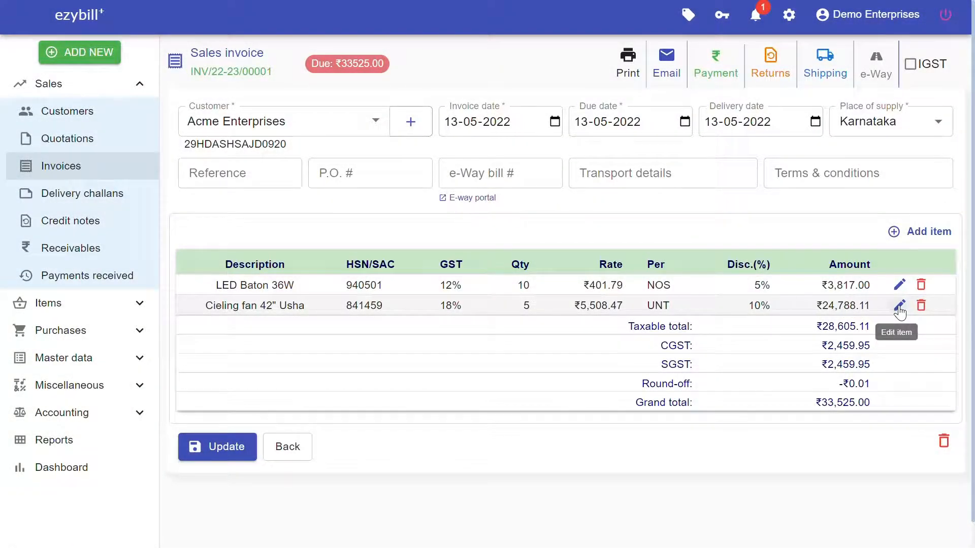
Change the ceiling fan line quantity to 6
left_click(900, 305)
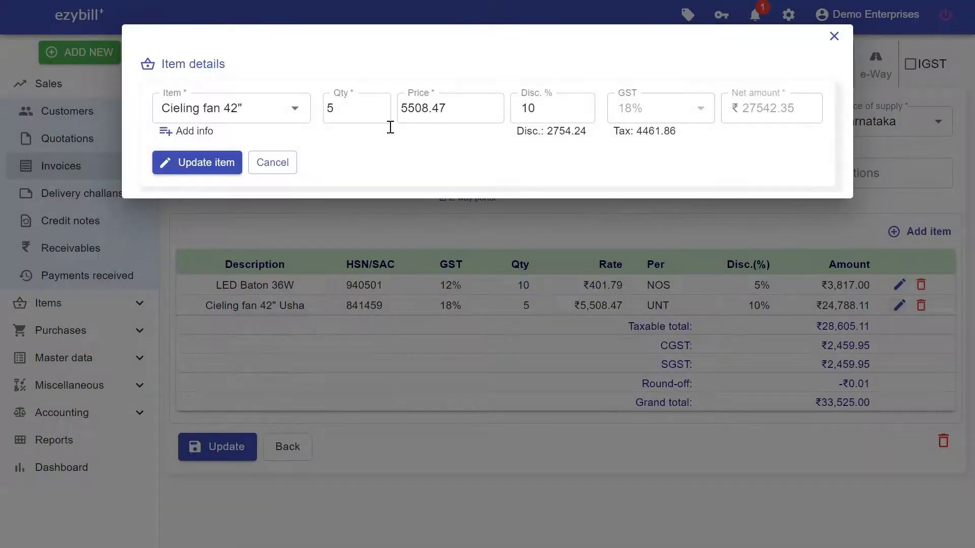
left_click_drag(352, 112, 318, 108)
type("6")
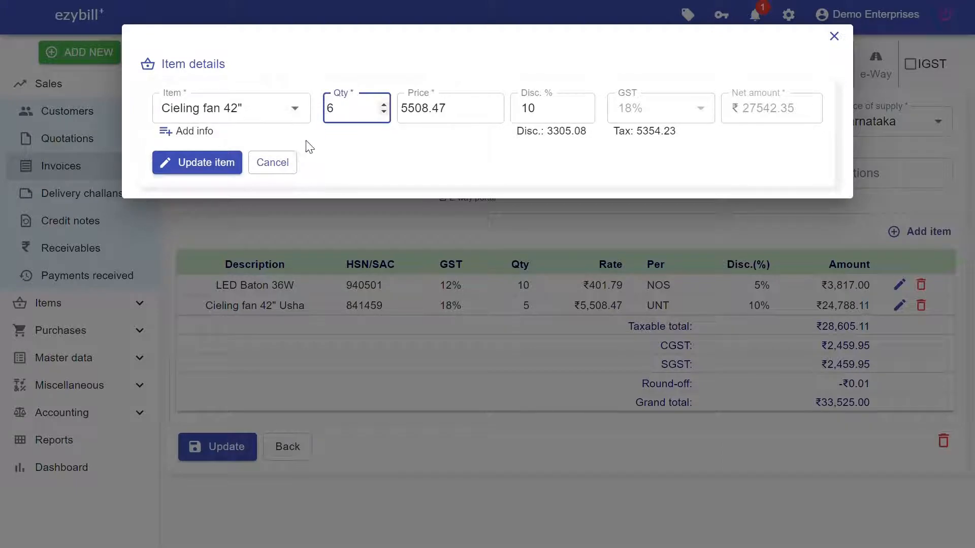
left_click(228, 173)
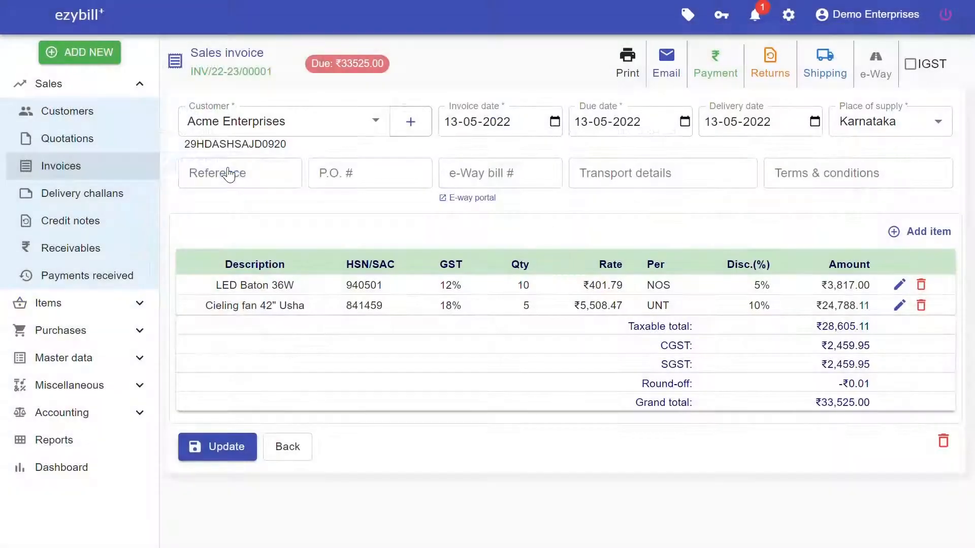
Add a line of 25 LED Baton 36W and update the invoice to ₹50,625
left_click(902, 233)
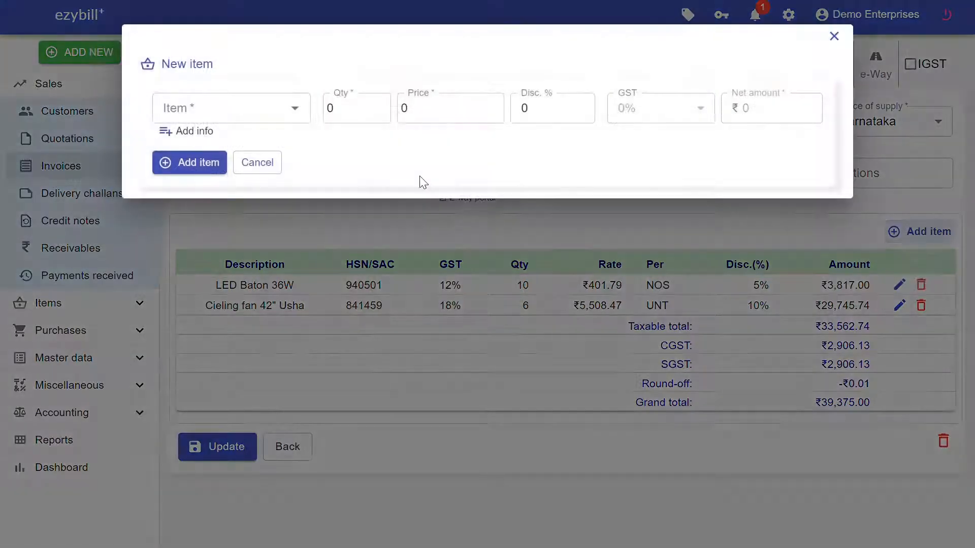
left_click(301, 113)
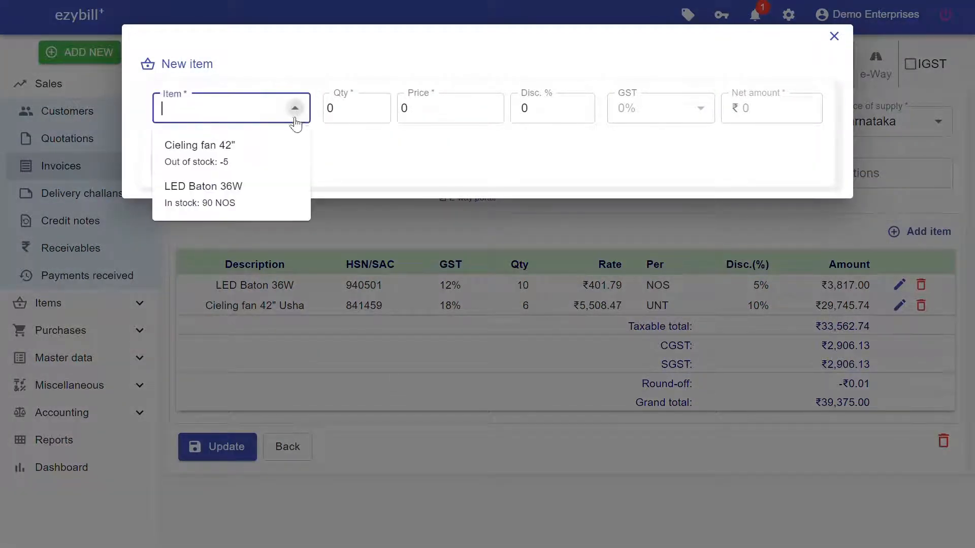
left_click(257, 195)
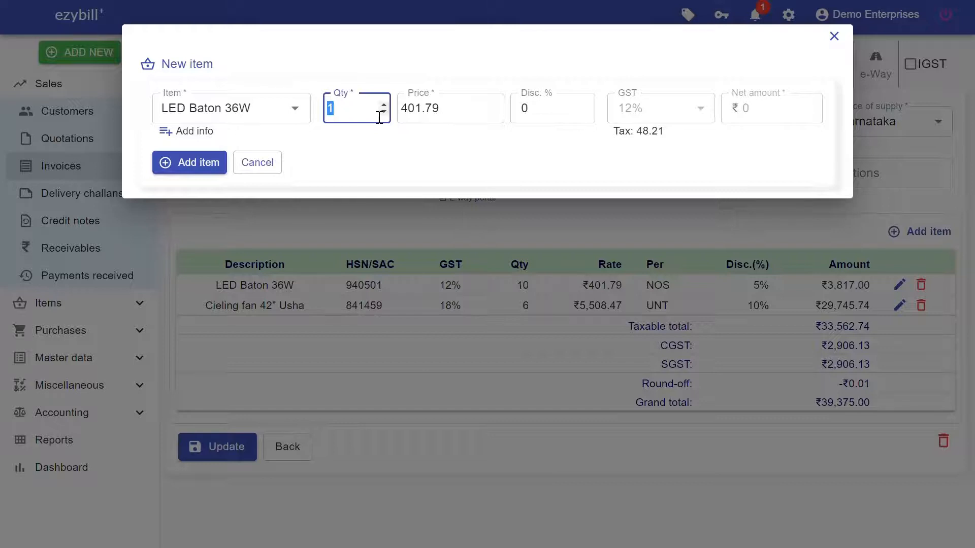
type("25")
left_click(216, 170)
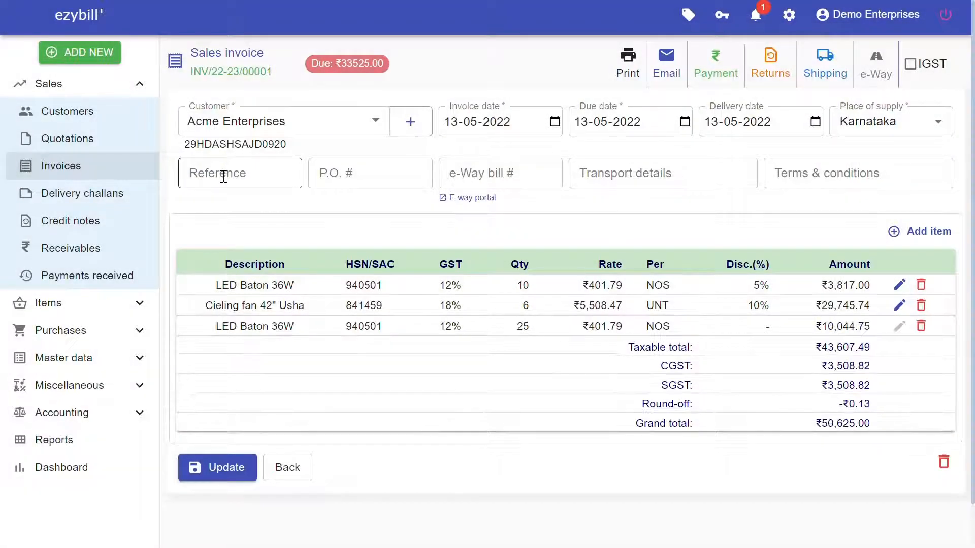
left_click(219, 476)
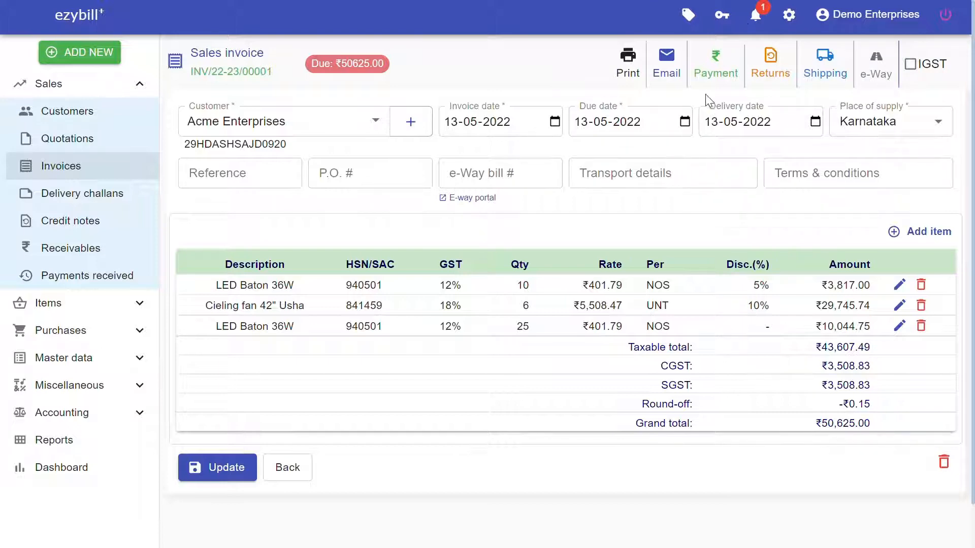
left_click(716, 69)
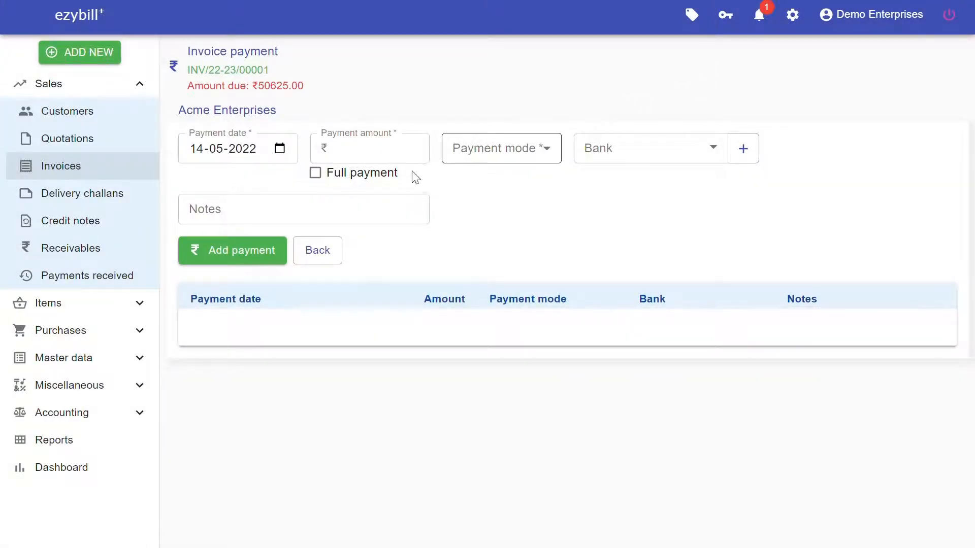
Change the payment amount from 50625 to 20625 and set the payment mode to Cheque
left_click(343, 178)
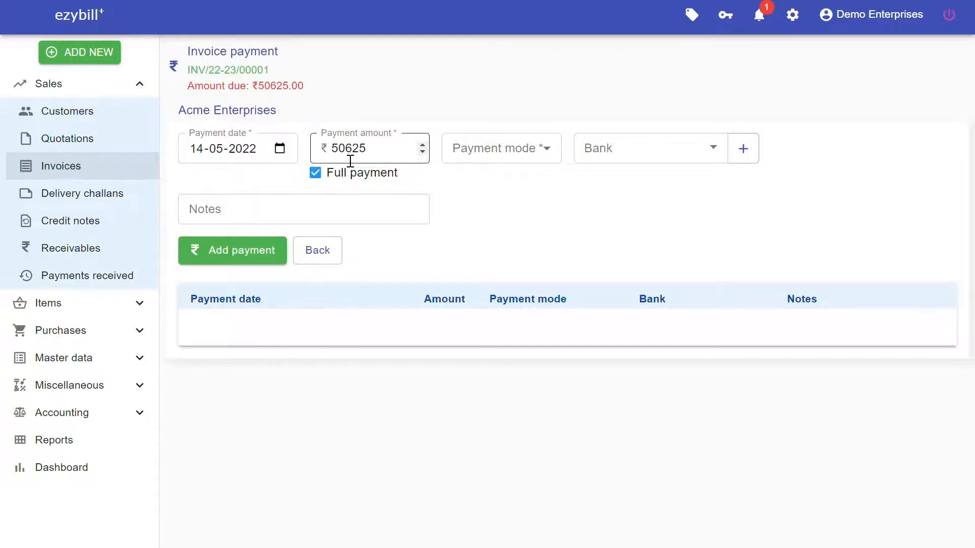
left_click(347, 155)
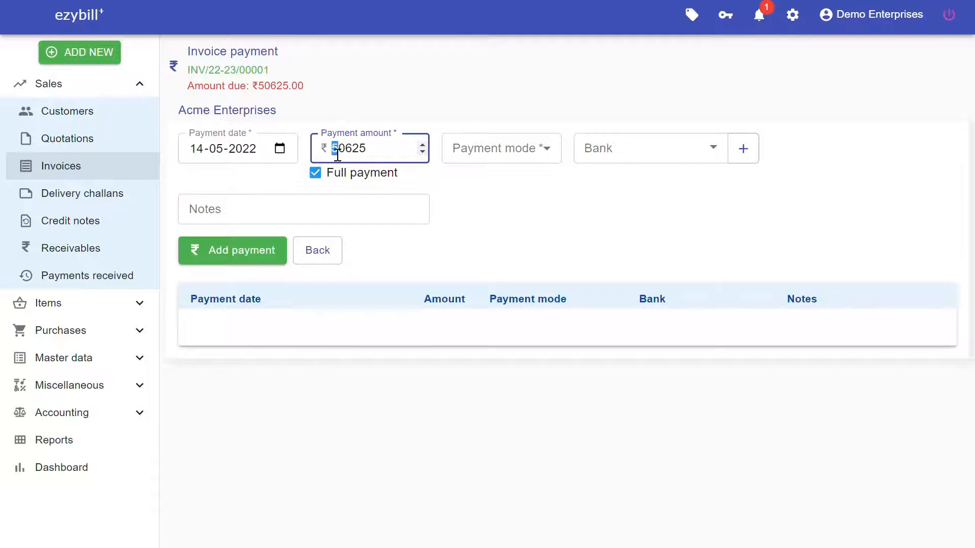
type("2")
left_click(543, 152)
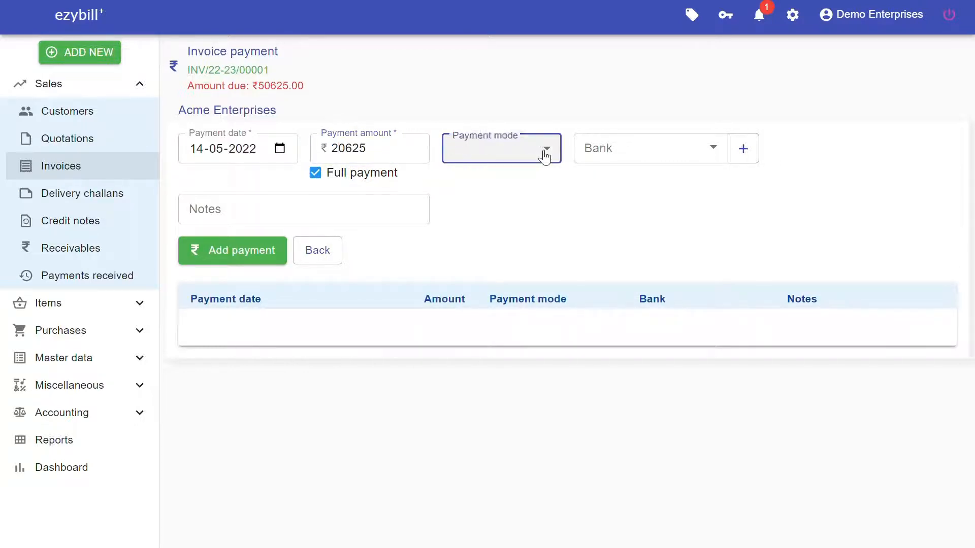
left_click(506, 201)
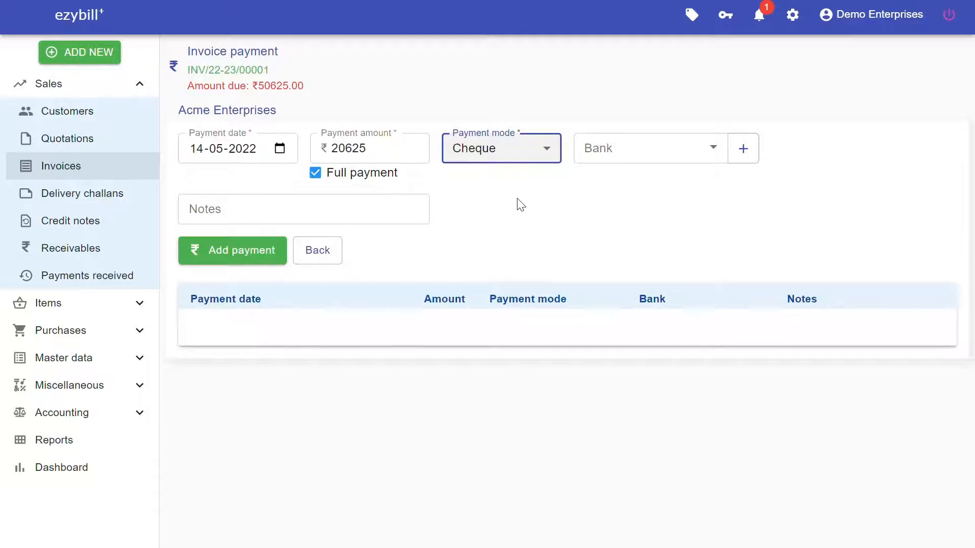
Enter bank HDFC BANK LTD with its account number, branch TEST BRANCH and IFSC HDFC0000000
left_click(745, 152)
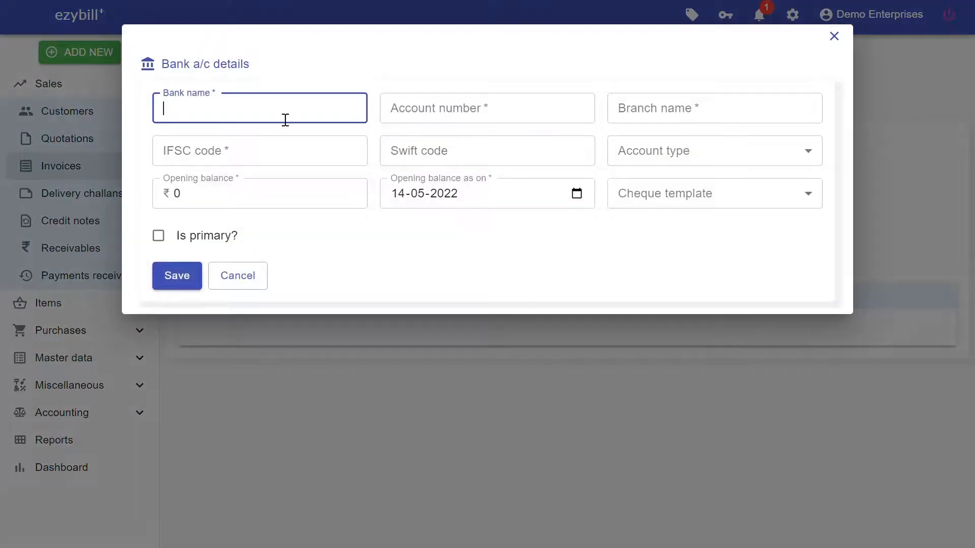
type("HDFC BANK LTD")
left_click(450, 118)
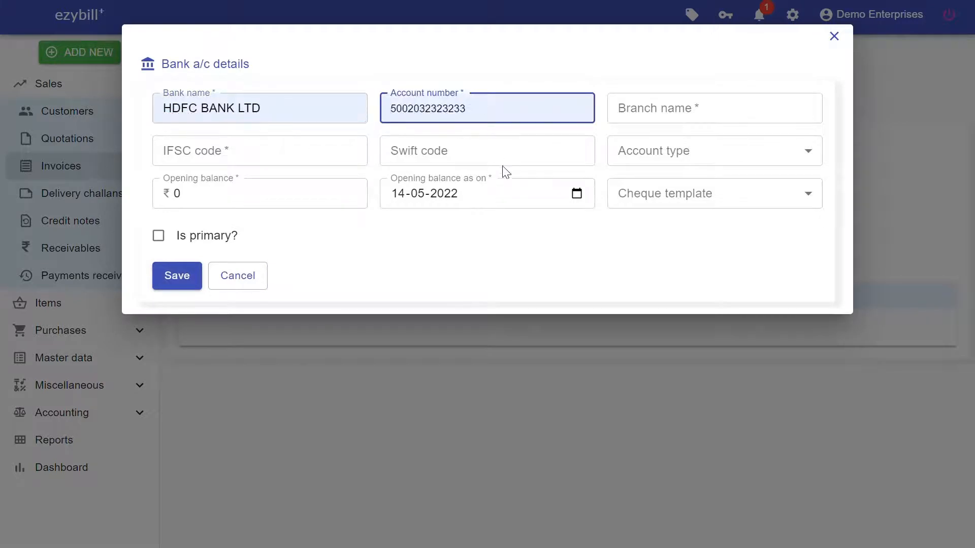
left_click(655, 122)
type("TEST BRANCH")
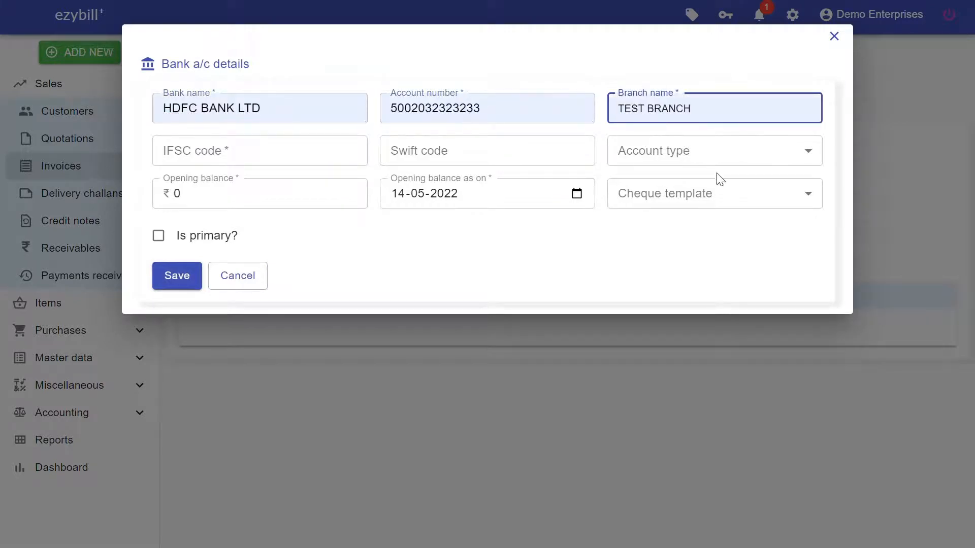
left_click(289, 164)
type("HDFC0000000")
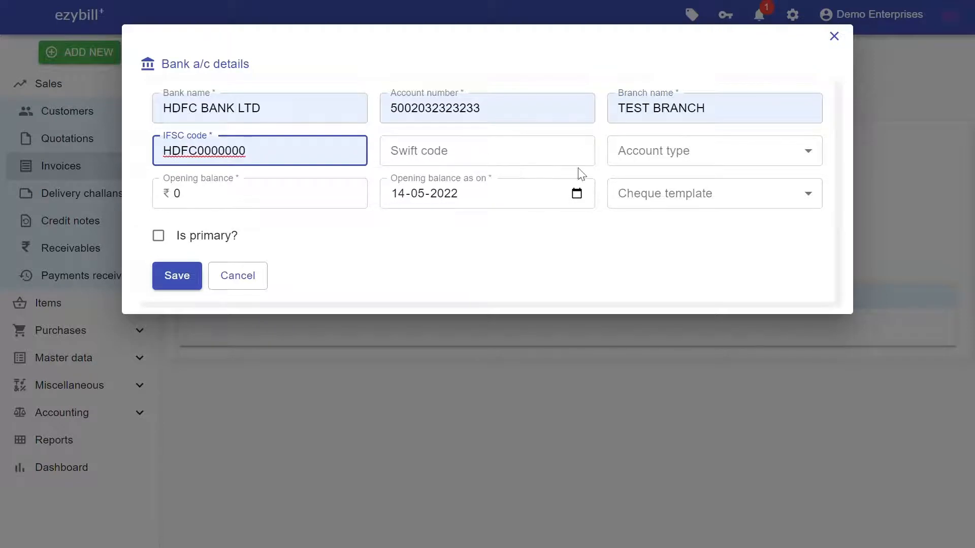
Make it a primary Current Account and save the bank details
left_click(766, 160)
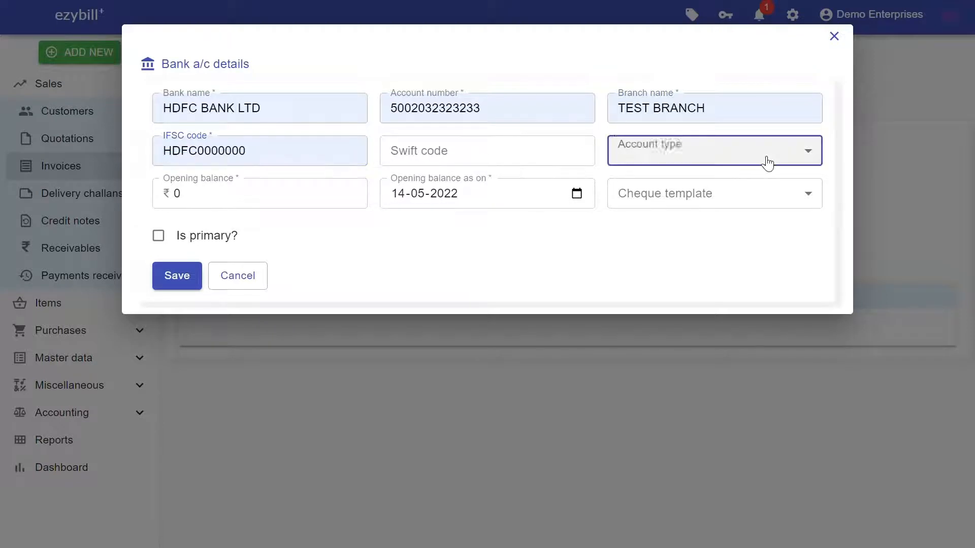
left_click(737, 205)
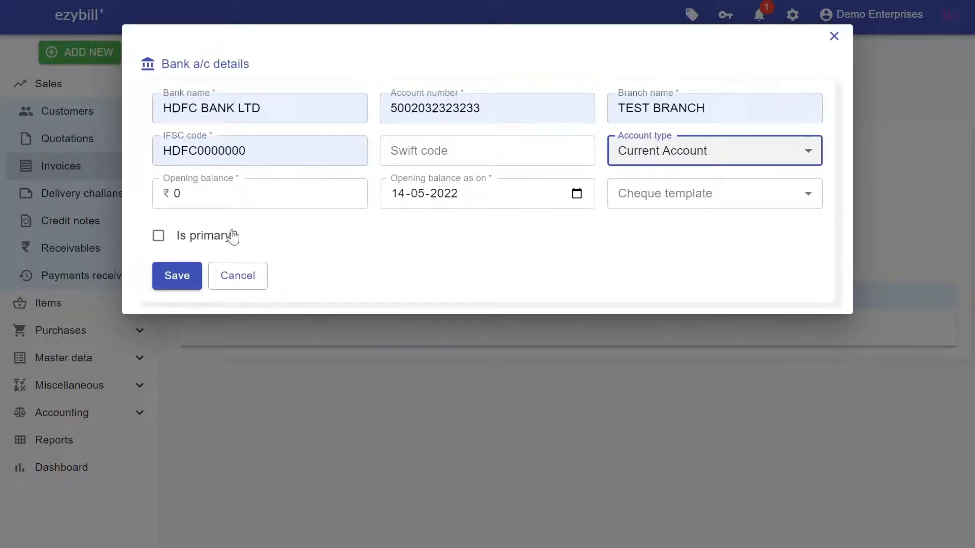
left_click(227, 238)
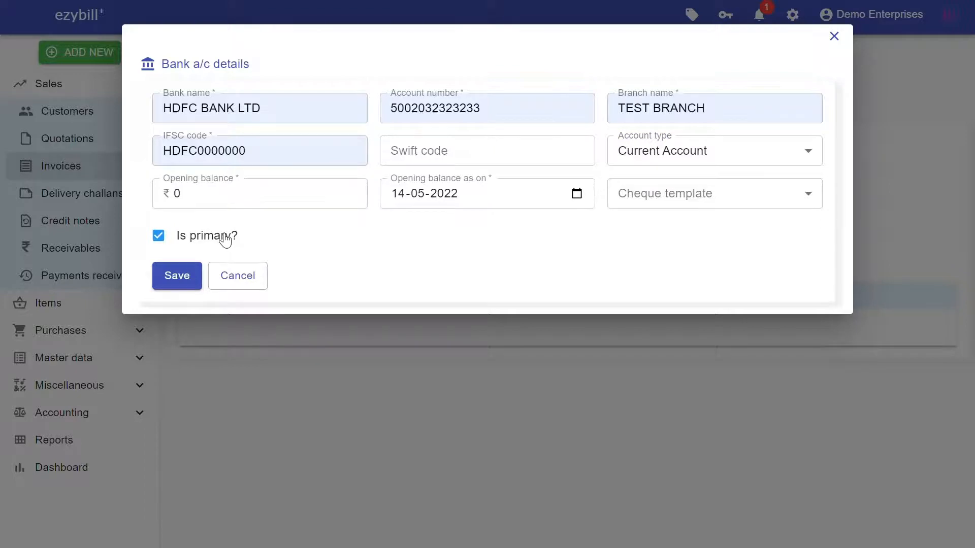
left_click(188, 275)
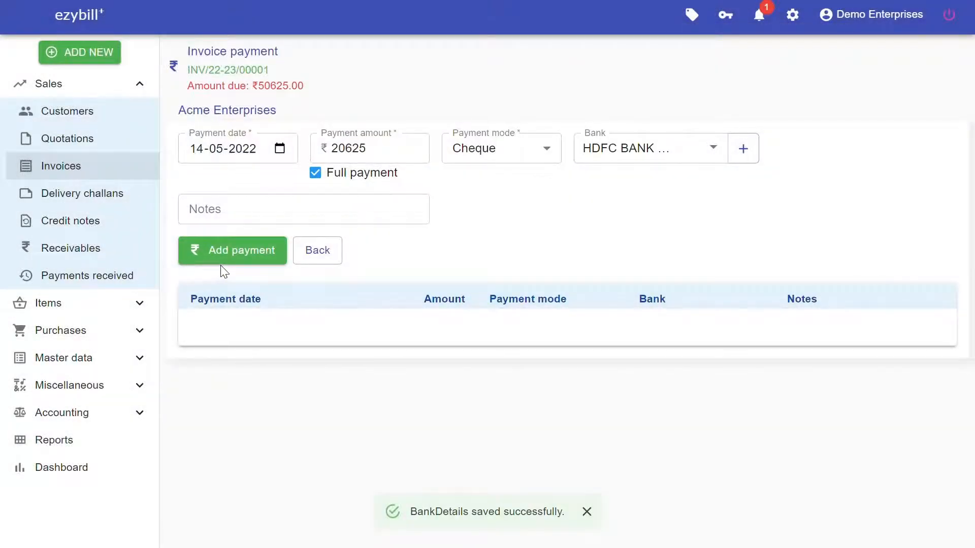
left_click(316, 217)
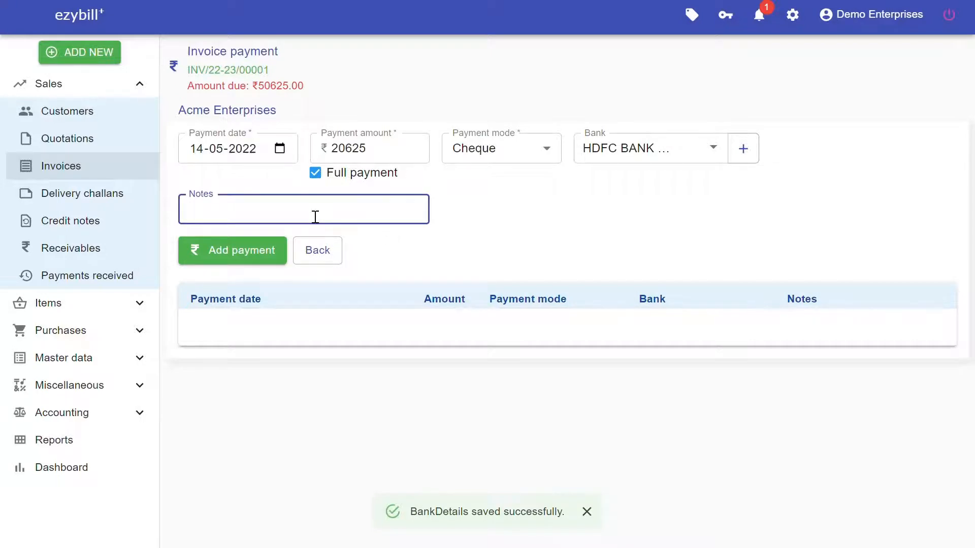
Add the note 'Payment against invoice', record the cheque payment, and go back to the invoice
type("Payment against invoic")
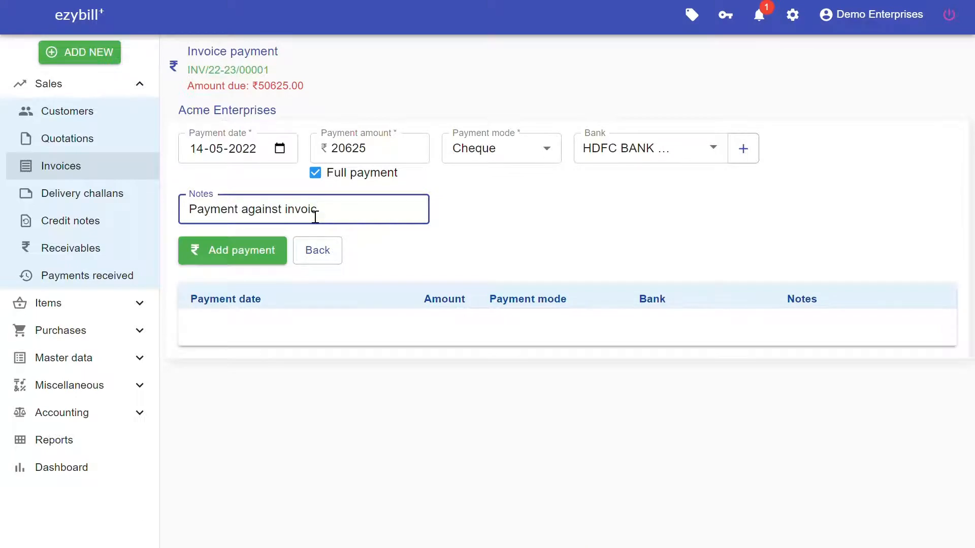
type("e")
left_click(235, 259)
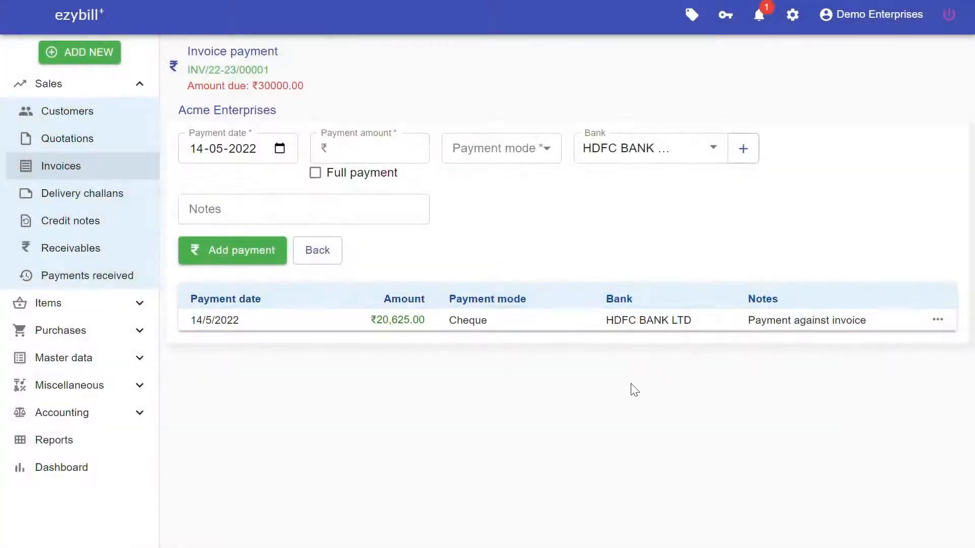
left_click(320, 258)
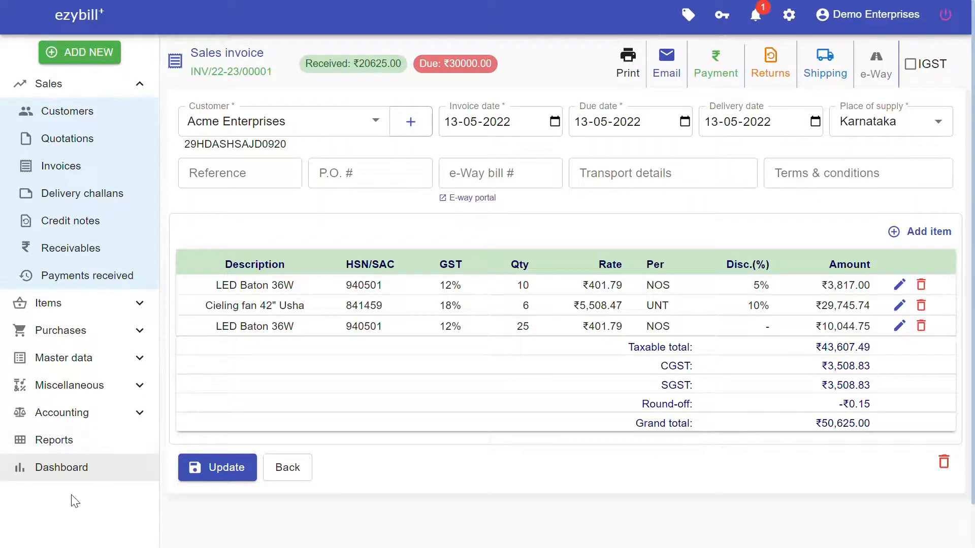
Open the dashboard, switch to the incoming/outgoing payments charts, and open receivables by customer
left_click(81, 469)
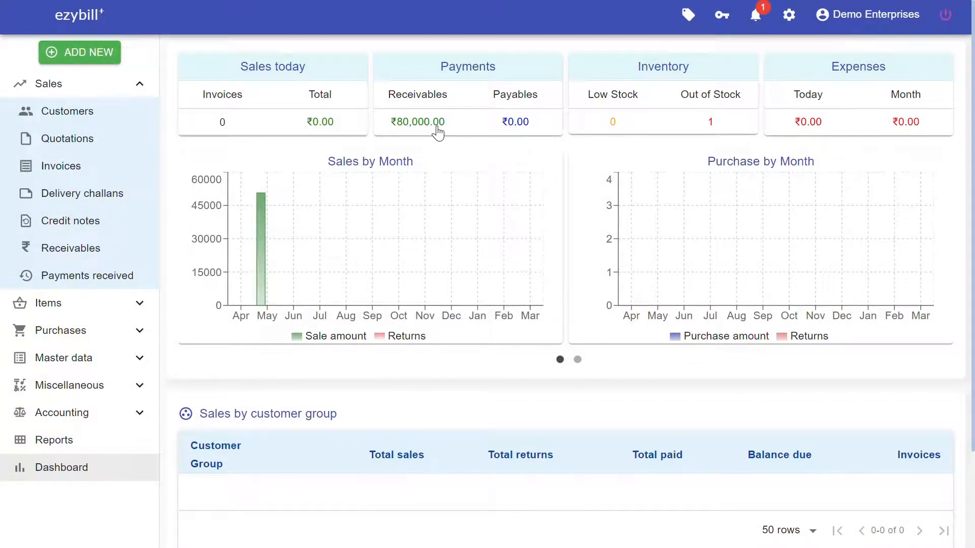
mouse_move(265, 240)
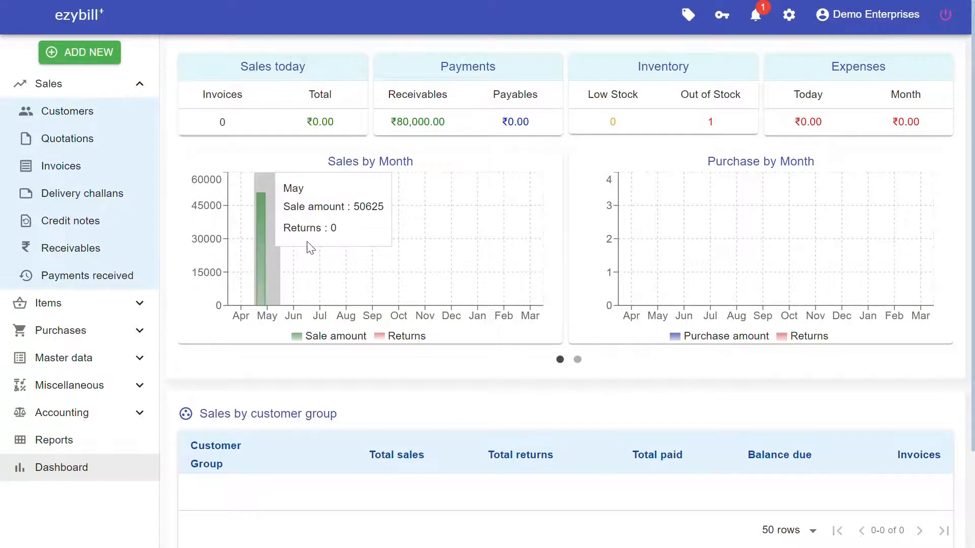
left_click(577, 358)
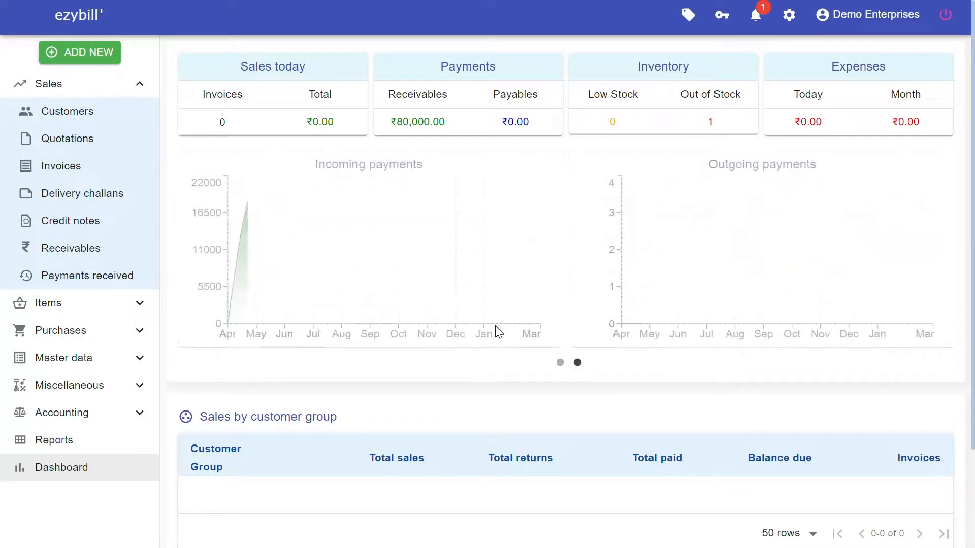
mouse_move(258, 218)
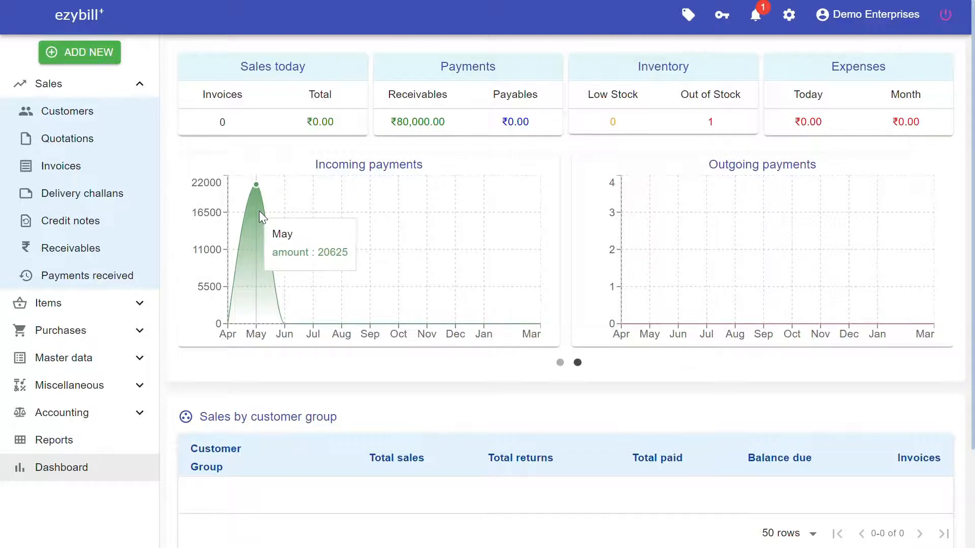
left_click(428, 125)
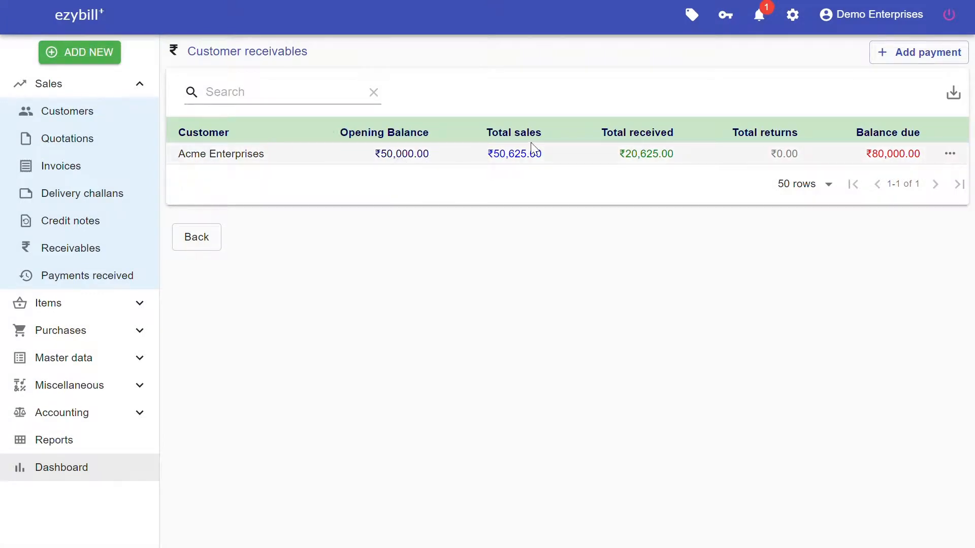
Choose Customer ledger from the Acme Enterprises row's actions menu
left_click(949, 156)
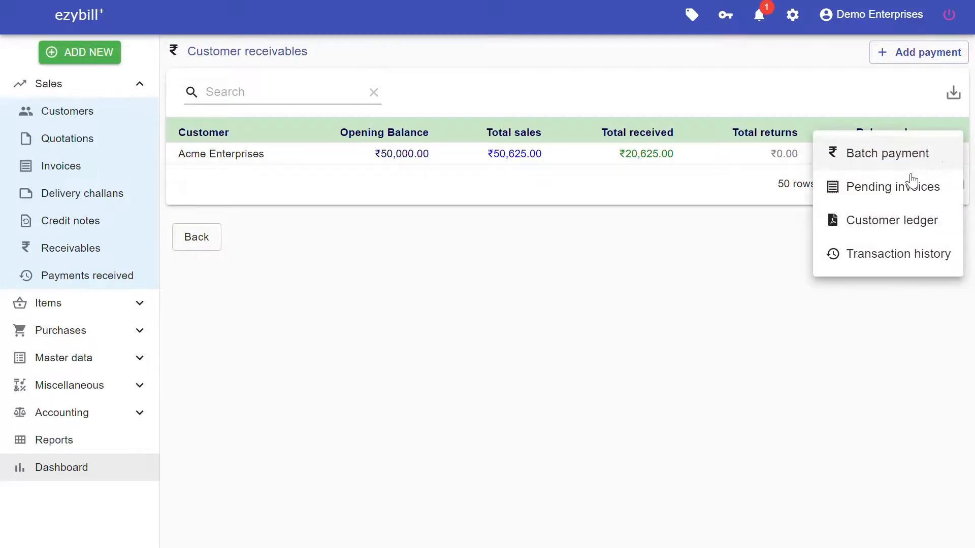
left_click(888, 223)
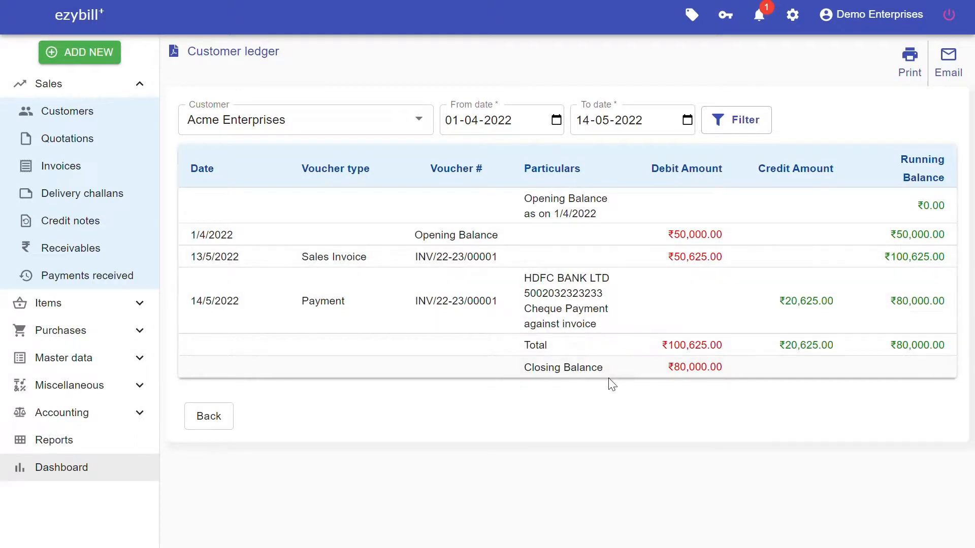
Preview the Acme Enterprises statement for 1/4/2022–14/5/2022, close it, and start emailing it
left_click(909, 52)
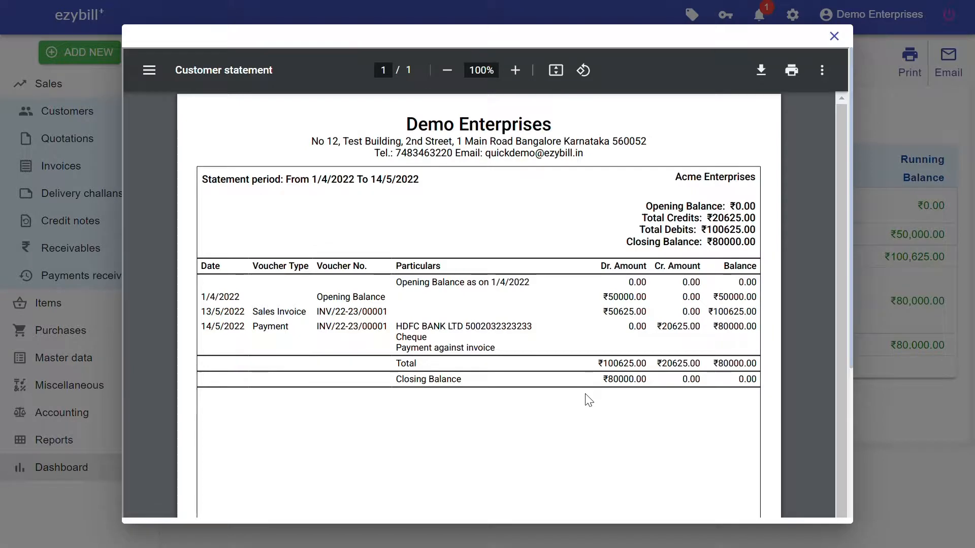
left_click(904, 55)
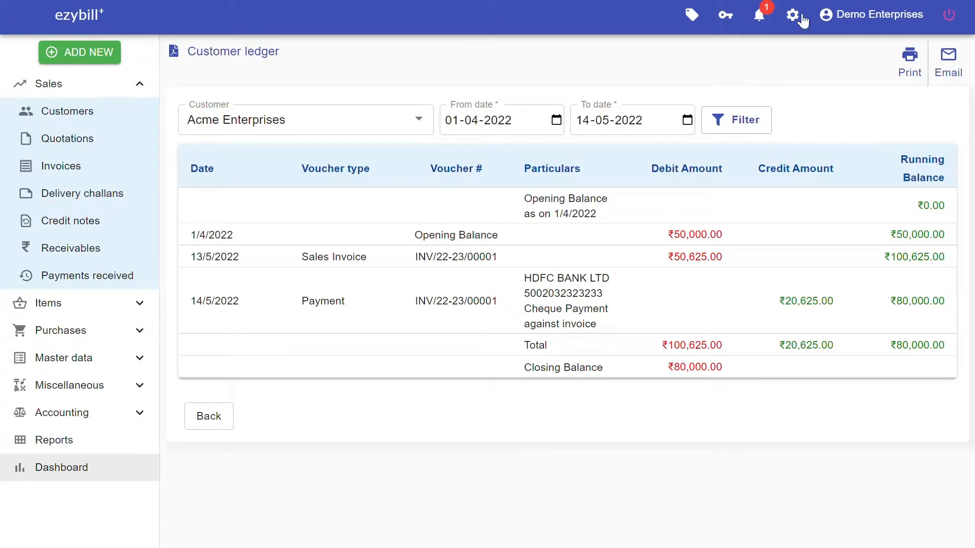
left_click(954, 63)
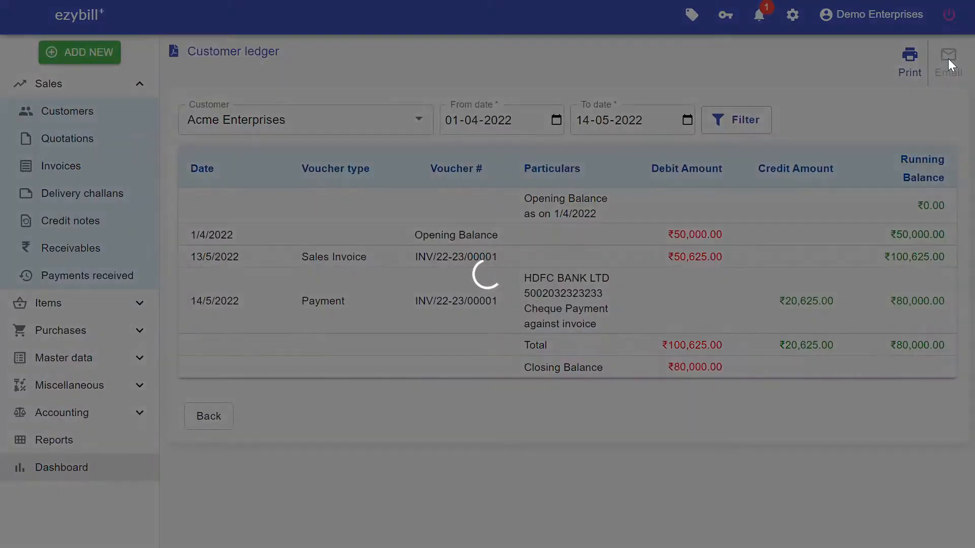